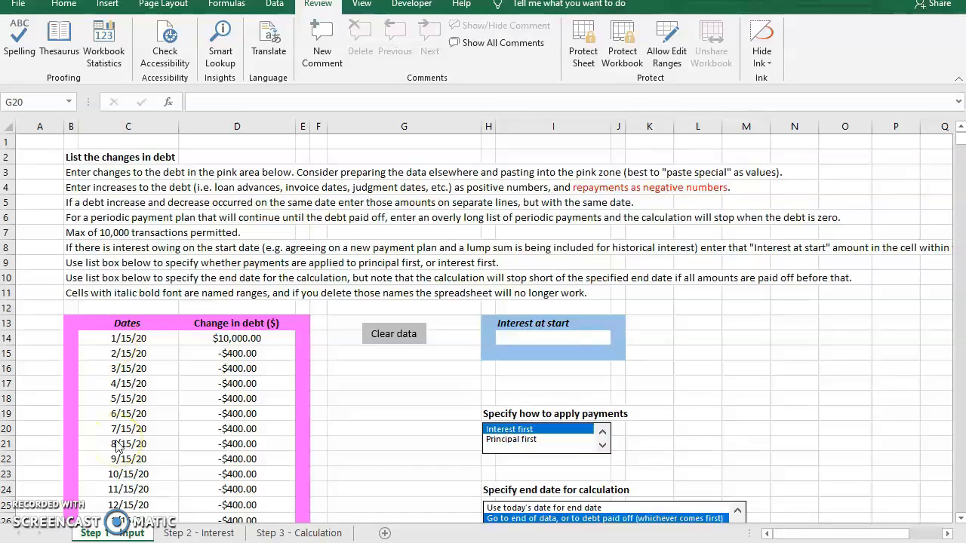
- Review the dates and debt changes in the pink area of the Step 1 - Input sheet, down through the periodic repayments
{"action": "left_click", "coordinate": [117, 534]}
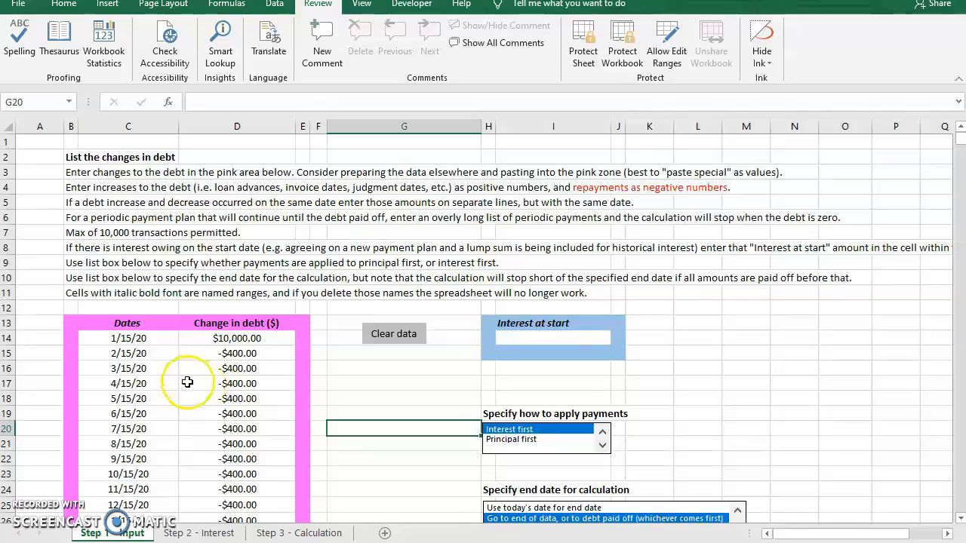
{"action": "scroll", "coordinate": [184, 376], "scroll_direction": "down", "scroll_amount": 2}
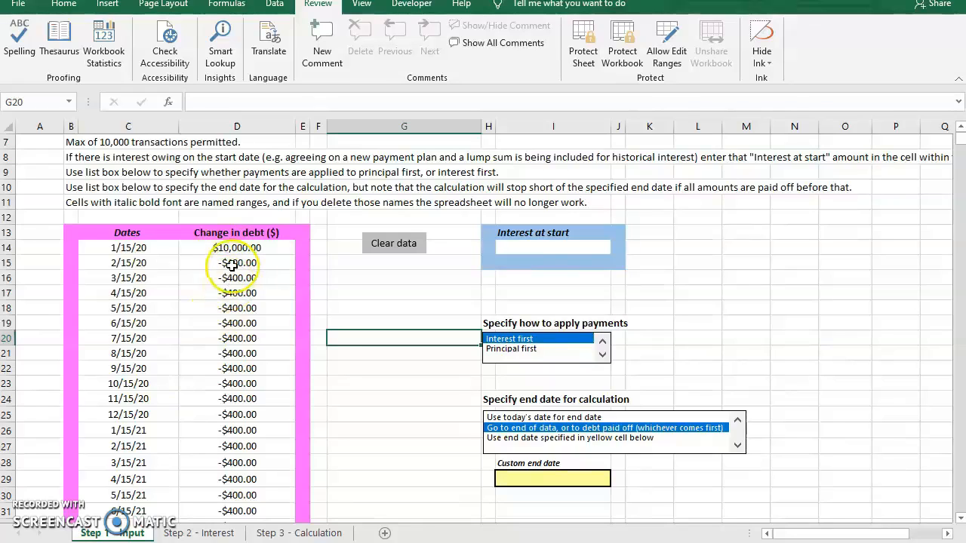
{"action": "left_click", "coordinate": [146, 261]}
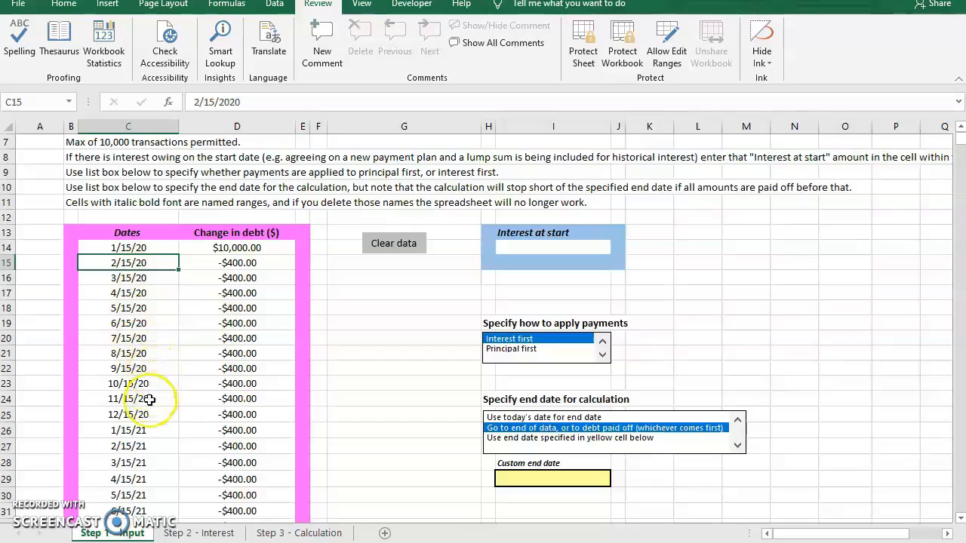
{"action": "scroll", "coordinate": [150, 400], "scroll_direction": "down", "scroll_amount": 11}
{"action": "scroll", "coordinate": [150, 400], "scroll_direction": "down", "scroll_amount": 13}
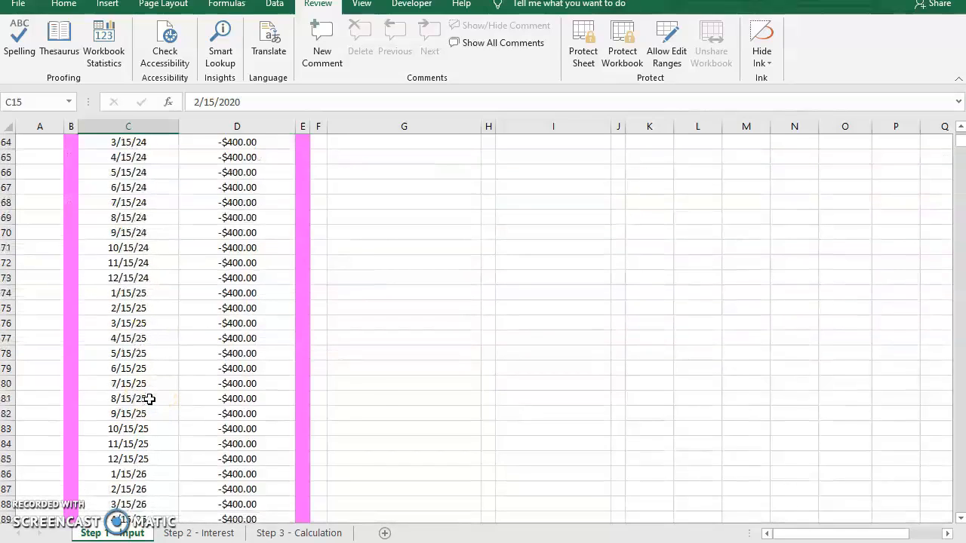
{"action": "scroll", "coordinate": [149, 400], "scroll_direction": "up", "scroll_amount": 20}
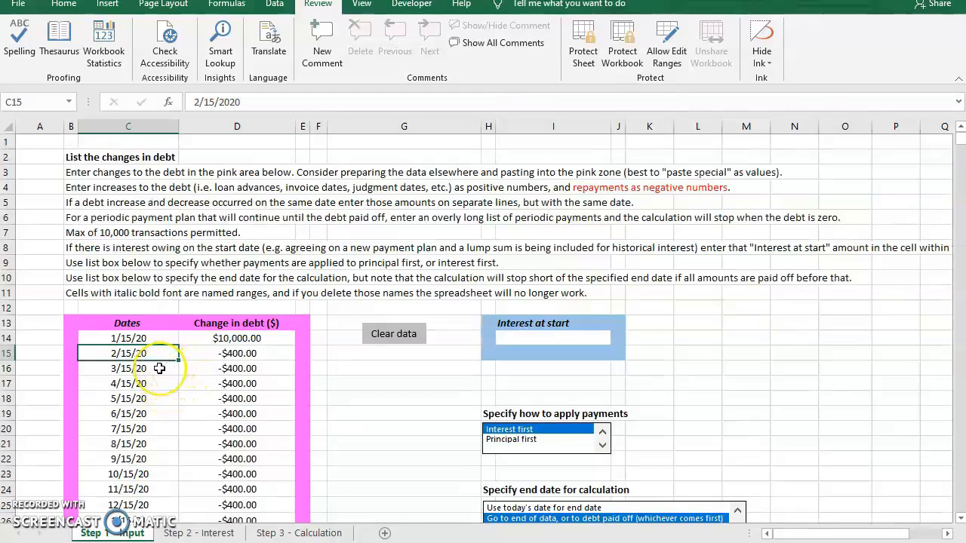
{"action": "scroll", "coordinate": [159, 368], "scroll_direction": "down", "scroll_amount": 20}
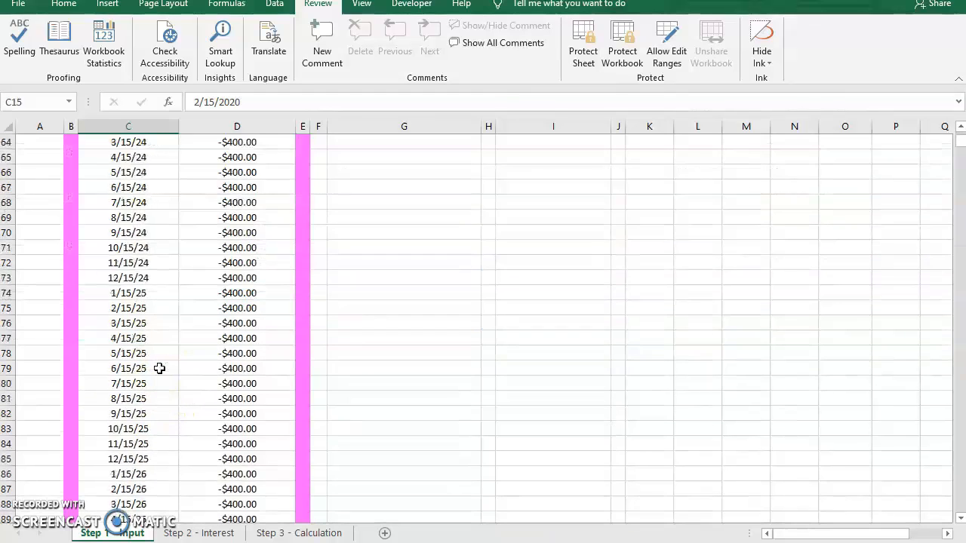
{"action": "scroll", "coordinate": [159, 369], "scroll_direction": "up", "scroll_amount": 20}
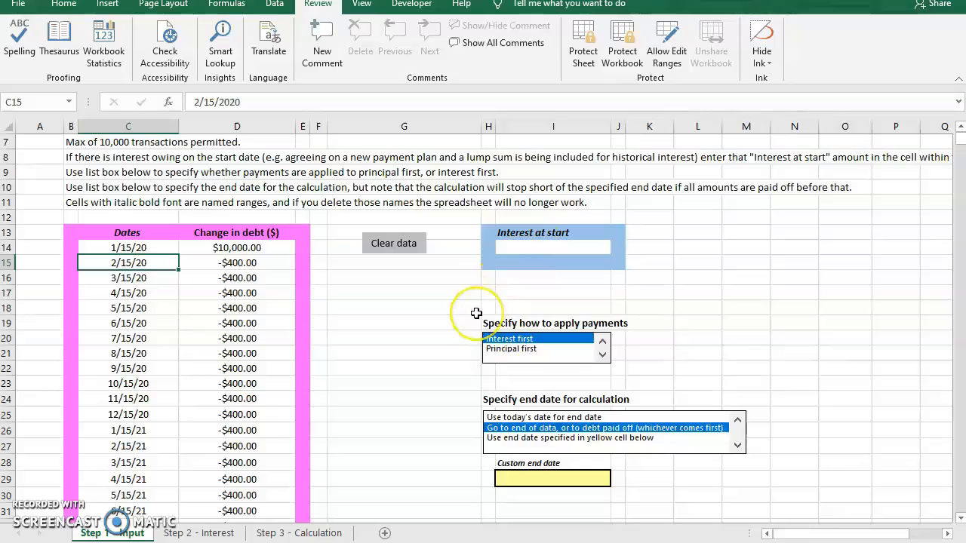
- Open the Step 2 - Interest sheet and examine the green interest rate columns and the interest rate data sets area
{"action": "left_click", "coordinate": [218, 533]}
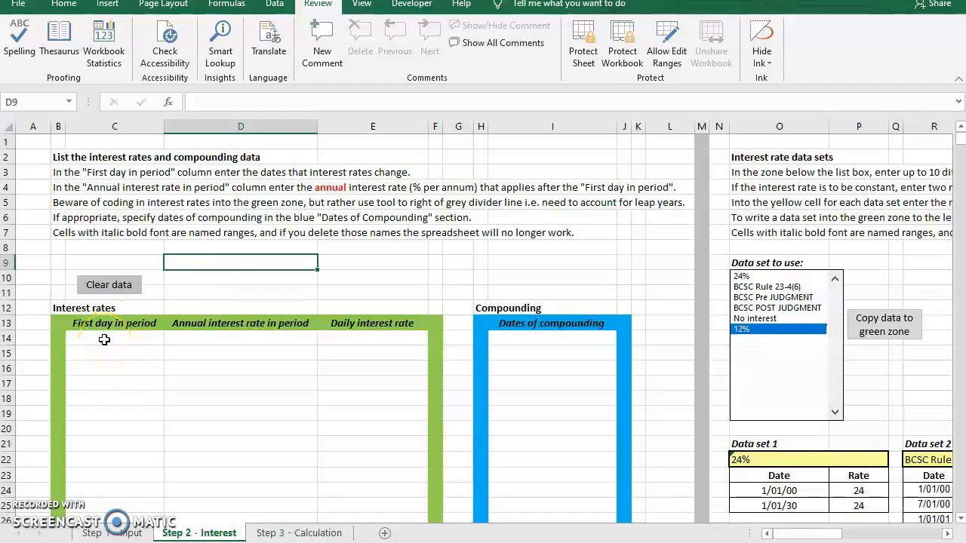
{"action": "left_click", "coordinate": [226, 340]}
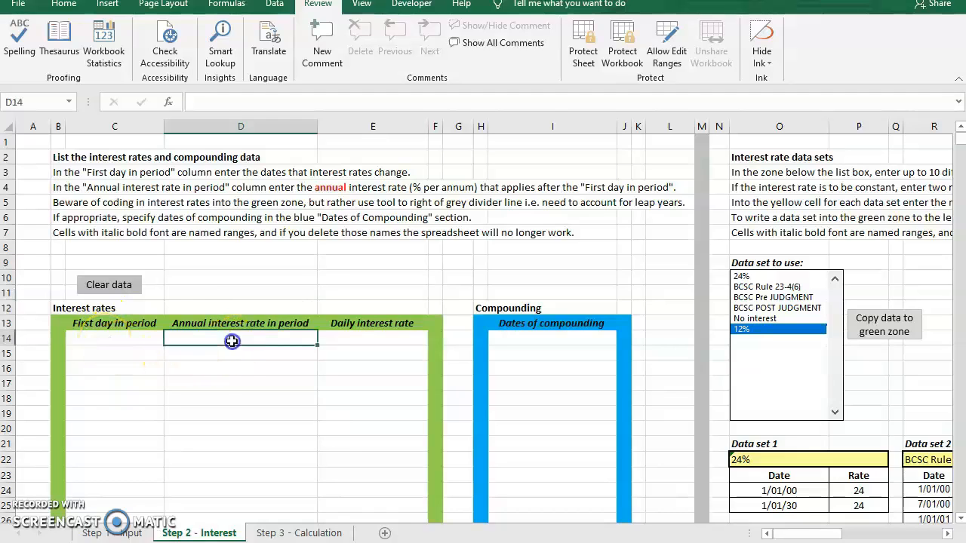
{"action": "left_click", "coordinate": [349, 338]}
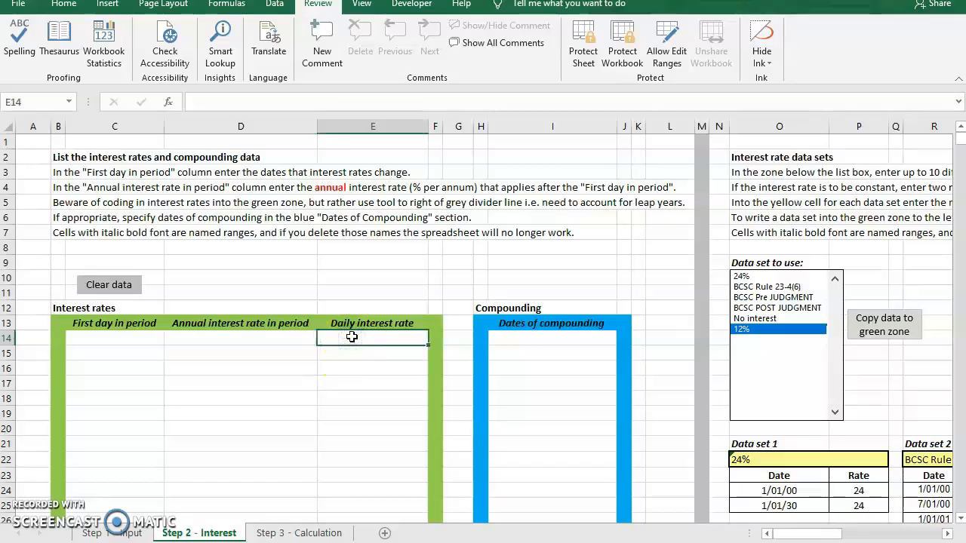
{"action": "left_click", "coordinate": [768, 431]}
{"action": "key", "text": "Right"}
{"action": "key", "text": "Right"}
{"action": "key", "text": "Right"}
{"action": "key", "text": "Right"}
{"action": "key", "text": "Right"}
{"action": "key", "text": "Right"}
{"action": "key", "text": "Right"}
{"action": "key", "text": "Right"}
{"action": "key", "text": "Right"}
{"action": "key", "text": "Right"}
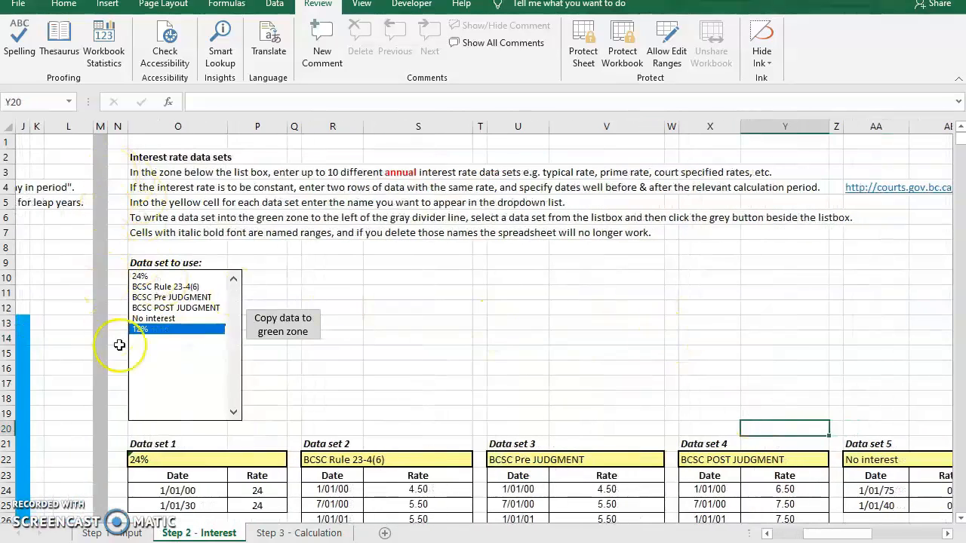
- Examine the interest rate data sets from Data set 1 through Data set 10, including their names, dates and rates
{"action": "scroll", "coordinate": [311, 370], "scroll_direction": "down", "scroll_amount": 4}
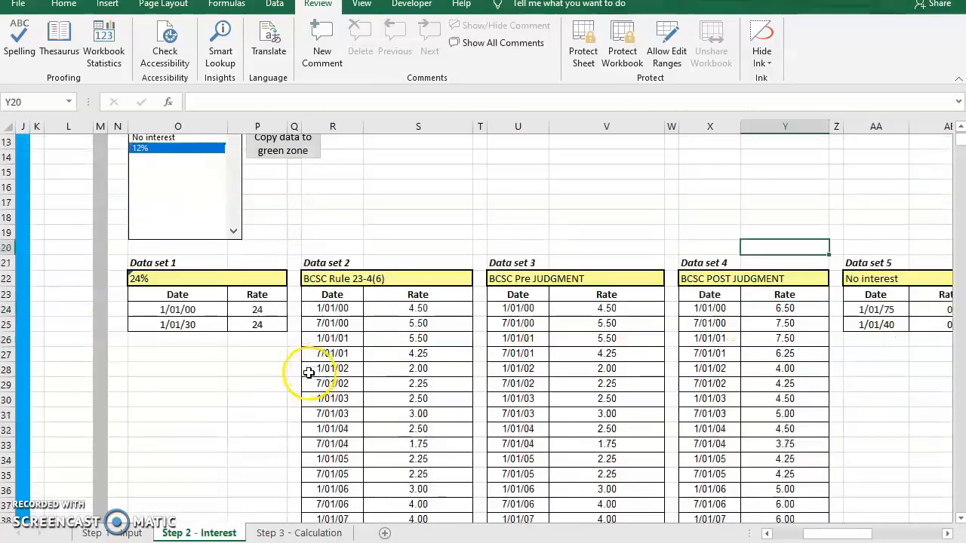
{"action": "left_click", "coordinate": [166, 278]}
{"action": "key", "text": "Right"}
{"action": "key", "text": "Right"}
{"action": "key", "text": "Right"}
{"action": "key", "text": "Right"}
{"action": "key", "text": "Right"}
{"action": "key", "text": "Right"}
{"action": "key", "text": "Right"}
{"action": "key", "text": "Right"}
{"action": "key", "text": "Right"}
{"action": "key", "text": "Right"}
{"action": "key", "text": "Right"}
{"action": "key", "text": "Right"}
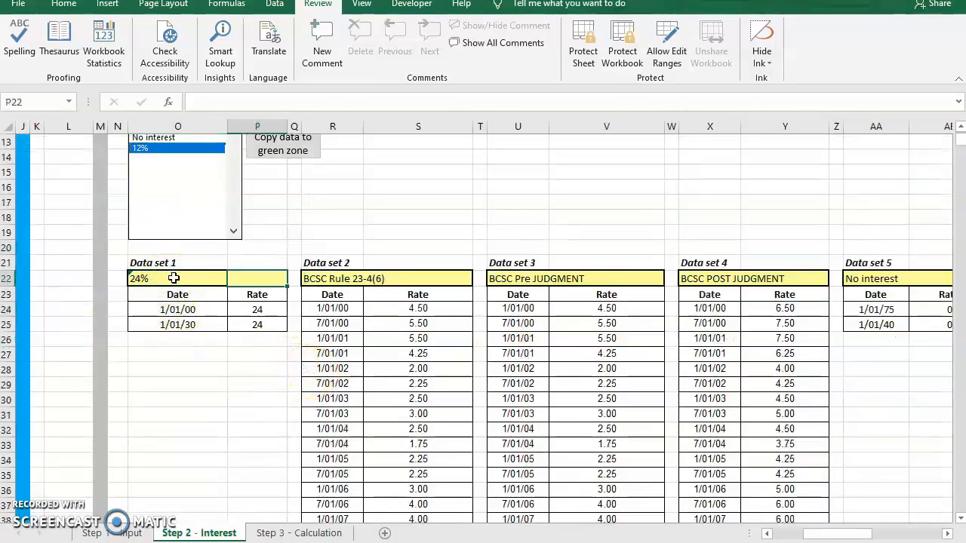
{"action": "key", "text": "Right"}
{"action": "key", "text": "Right"}
{"action": "key", "text": "Right"}
{"action": "key", "text": "Right"}
{"action": "key", "text": "Right"}
{"action": "key", "text": "Right"}
{"action": "key", "text": "Right"}
{"action": "key", "text": "Right"}
{"action": "key", "text": "Right"}
{"action": "key", "text": "Right"}
{"action": "key", "text": "Right"}
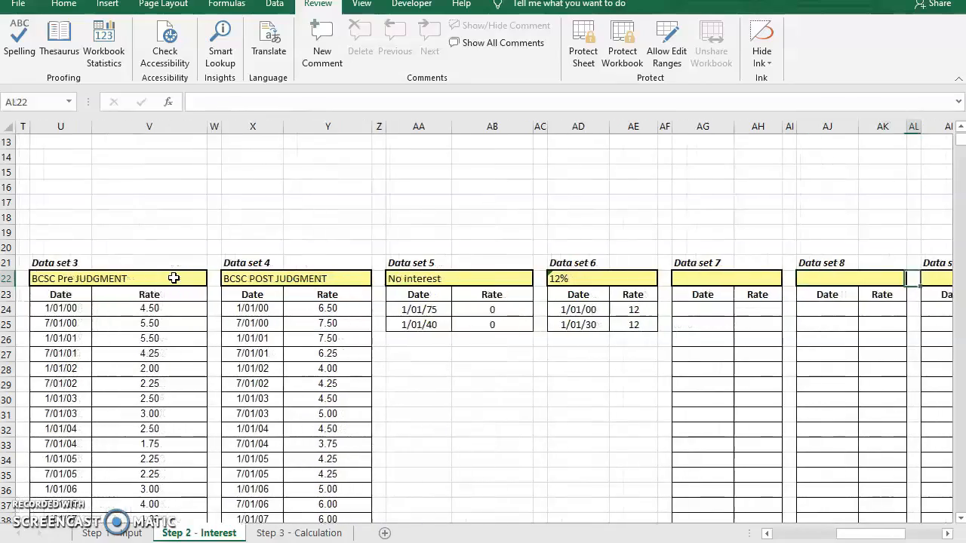
{"action": "key", "text": "Left"}
{"action": "key", "text": "Left"}
{"action": "key", "text": "Left"}
{"action": "key", "text": "Left"}
{"action": "key", "text": "Left"}
{"action": "key", "text": "Left"}
{"action": "key", "text": "Left"}
{"action": "key", "text": "Left"}
{"action": "key", "text": "Left"}
{"action": "key", "text": "Left"}
{"action": "key", "text": "Left"}
{"action": "key", "text": "Left"}
{"action": "key", "text": "Left"}
{"action": "key", "text": "Left"}
{"action": "key", "text": "Left"}
{"action": "key", "text": "Left"}
{"action": "key", "text": "Left"}
{"action": "key", "text": "Left"}
{"action": "key", "text": "Left"}
{"action": "key", "text": "Left"}
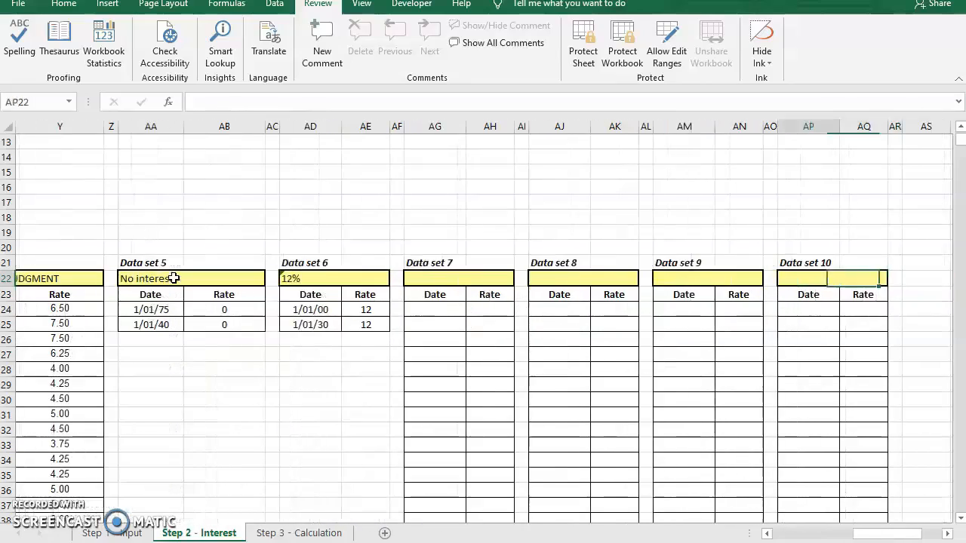
{"action": "key", "text": "Left"}
{"action": "key", "text": "Left"}
{"action": "key", "text": "Left"}
{"action": "key", "text": "Left"}
{"action": "key", "text": "Left"}
{"action": "key", "text": "Left"}
{"action": "key", "text": "Left"}
{"action": "key", "text": "Left"}
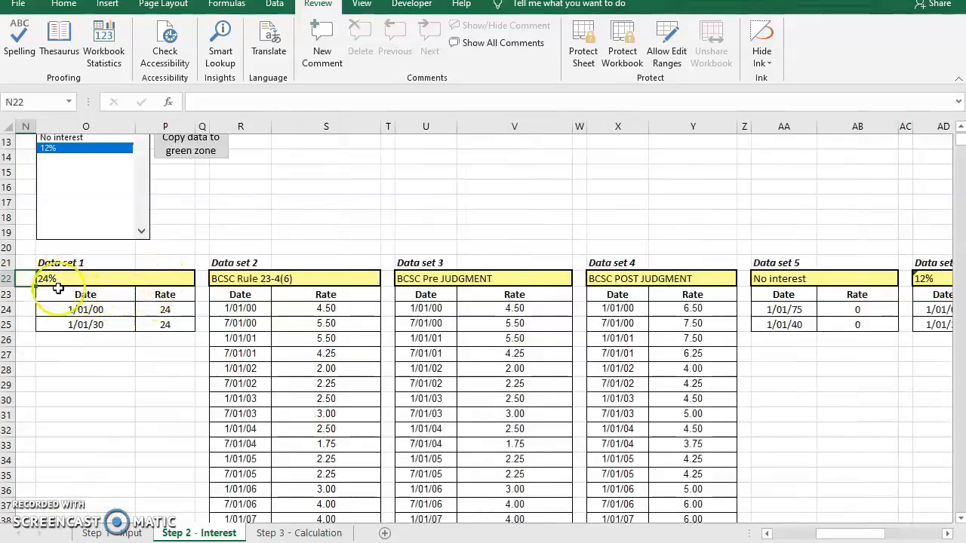
- Check the dates in Data set 1, select 24% as the data set to use, and copy its data to the green zone
{"action": "left_click", "coordinate": [75, 309]}
{"action": "key", "text": "ctrl+c"}
{"action": "left_click", "coordinate": [80, 326]}
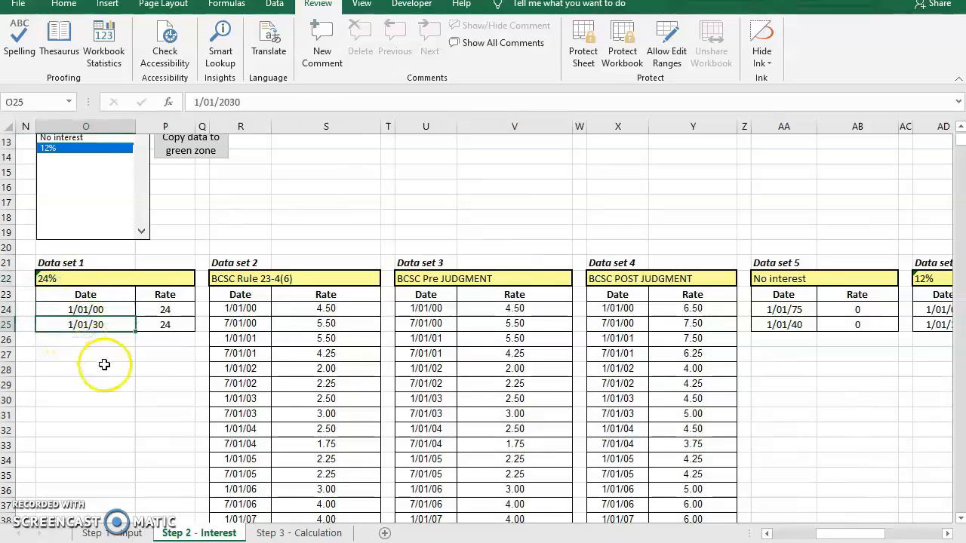
{"action": "scroll", "coordinate": [106, 366], "scroll_direction": "up", "scroll_amount": 3}
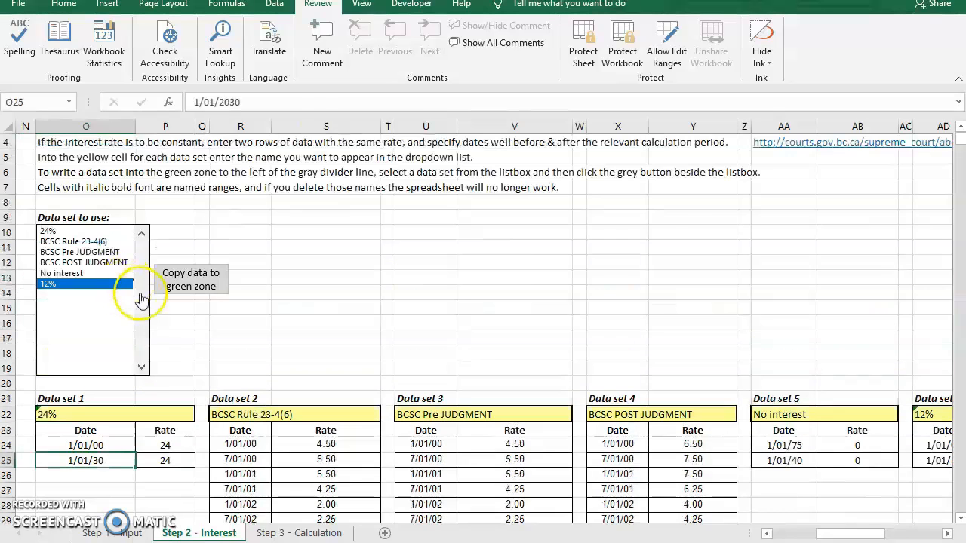
{"action": "left_click", "coordinate": [56, 231]}
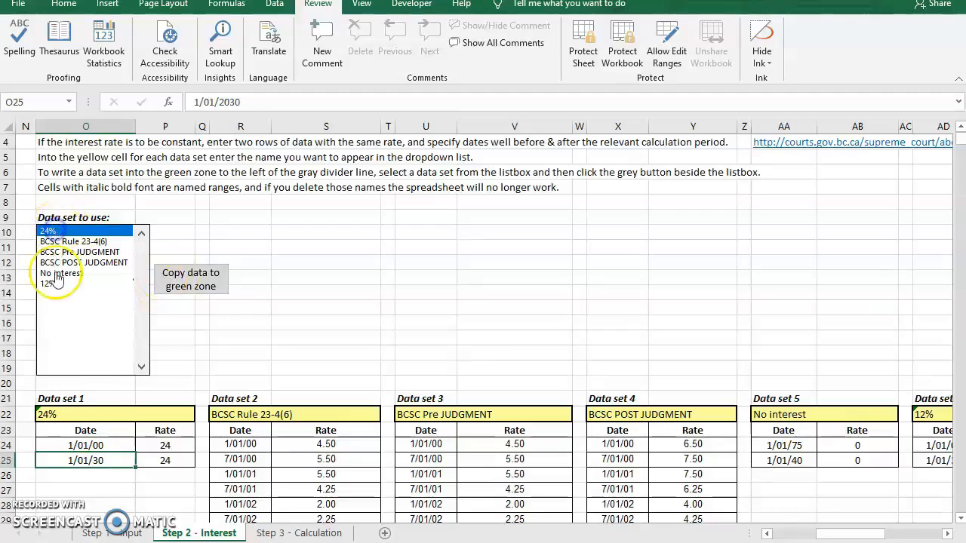
{"action": "left_click", "coordinate": [182, 281]}
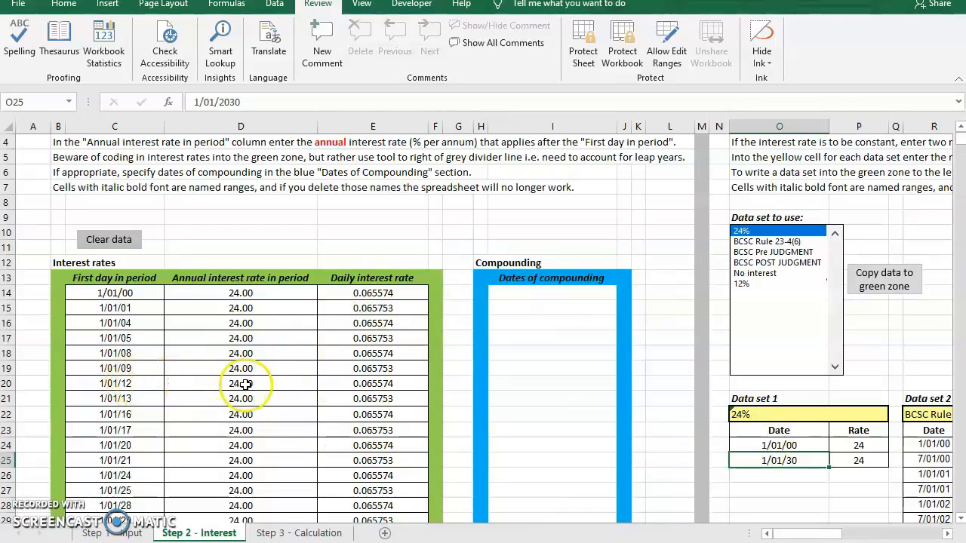
- Compare the 1/01/20 and 1/01/21 interest rate rows and inspect the formulas behind their daily interest rates
{"action": "left_click_drag", "start_coordinate": [139, 446], "coordinate": [363, 443]}
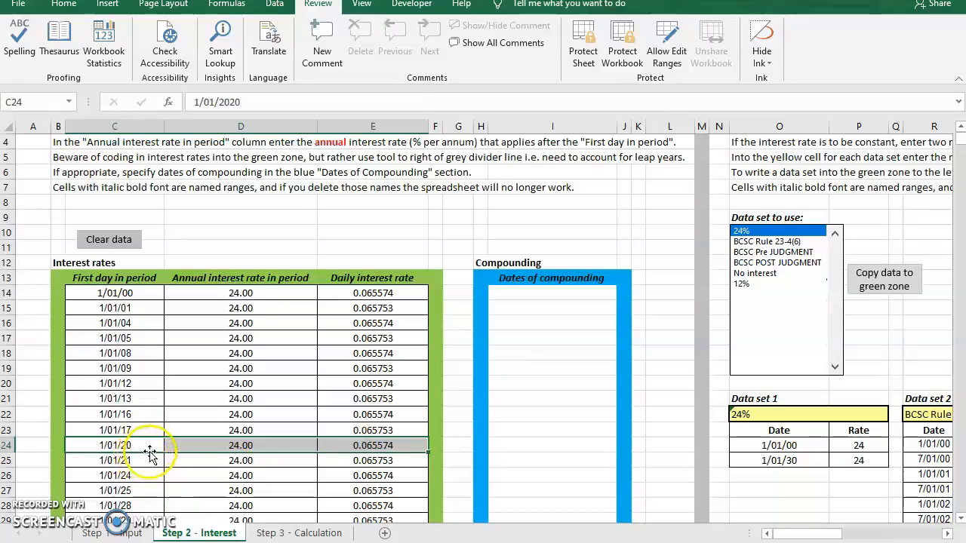
{"action": "left_click_drag", "start_coordinate": [125, 459], "coordinate": [377, 460]}
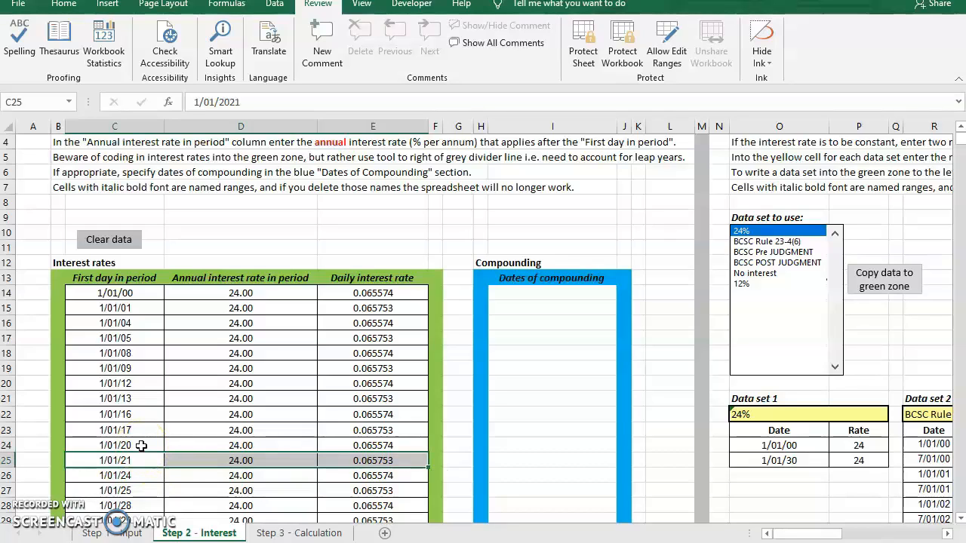
{"action": "left_click", "coordinate": [385, 446]}
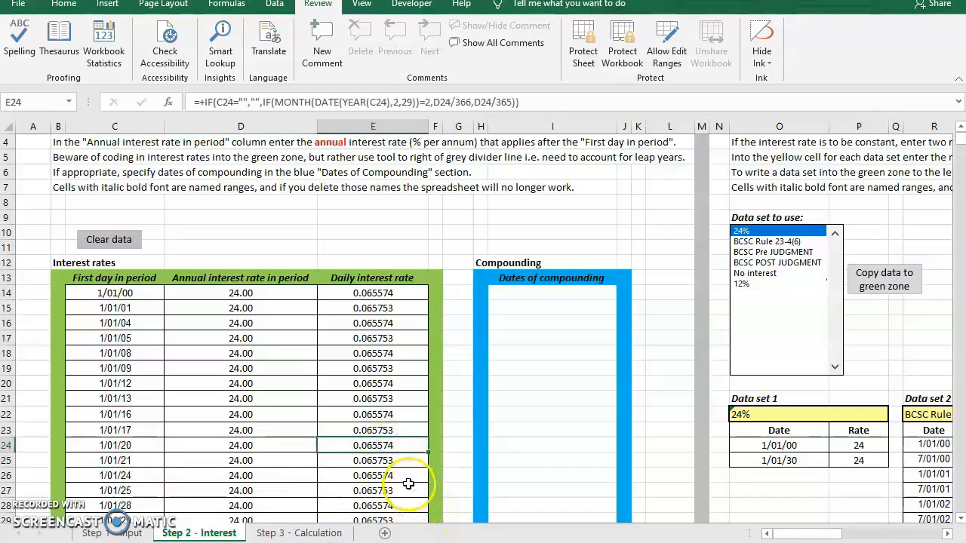
{"action": "left_click", "coordinate": [381, 460]}
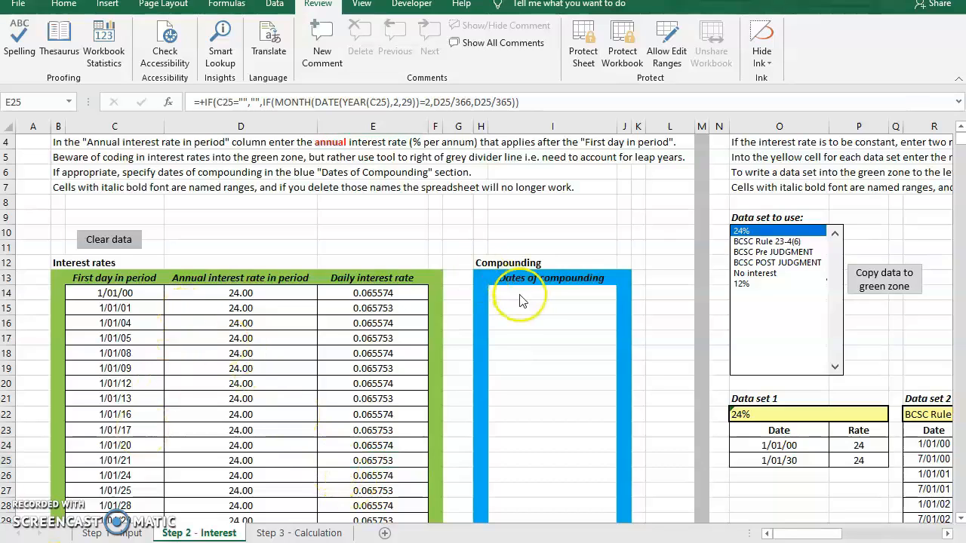
- Code in the interest calculation on the Step 3 - Calculation sheet and view the calculation criteria and table
{"action": "left_click", "coordinate": [313, 533]}
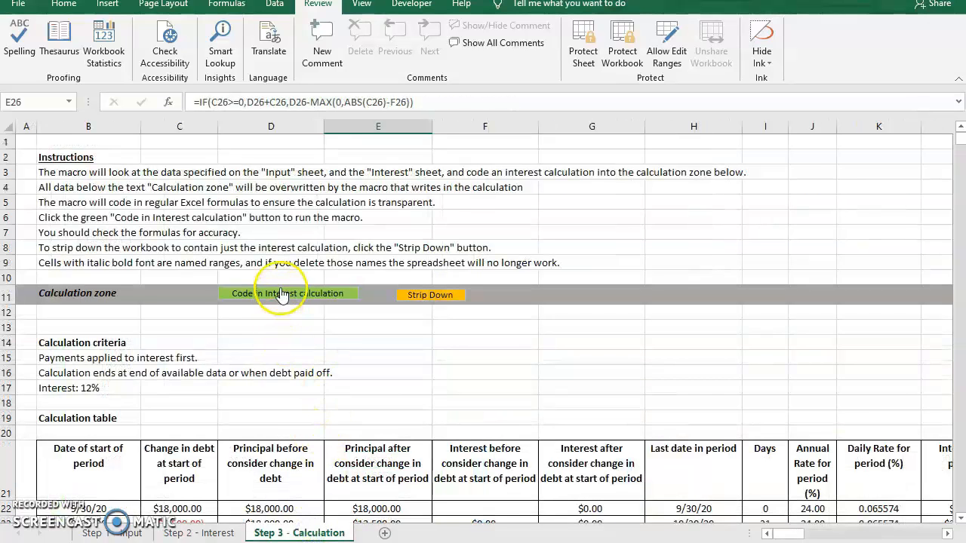
{"action": "left_click", "coordinate": [283, 296]}
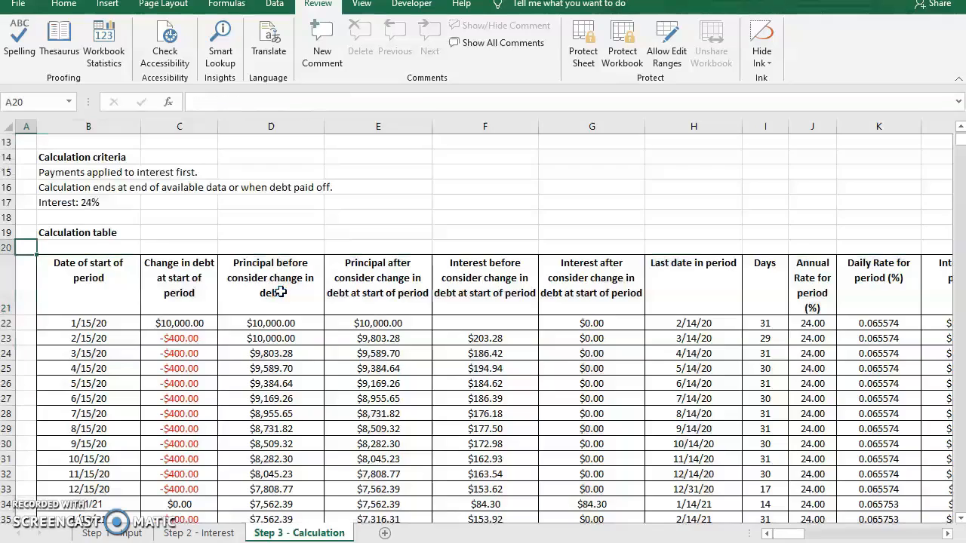
{"action": "scroll", "coordinate": [281, 293], "scroll_direction": "up", "scroll_amount": 4}
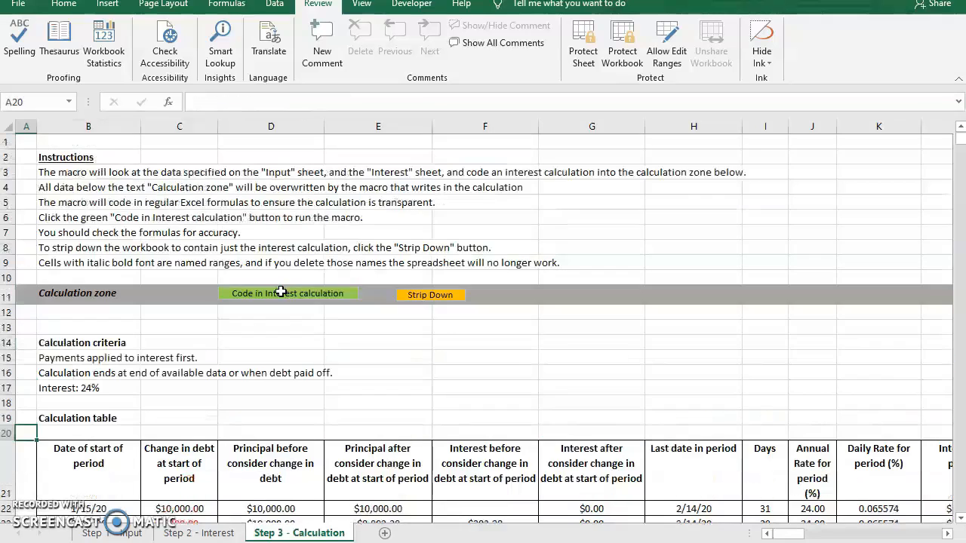
{"action": "scroll", "coordinate": [282, 295], "scroll_direction": "down", "scroll_amount": 3}
{"action": "scroll", "coordinate": [281, 296], "scroll_direction": "down", "scroll_amount": 1}
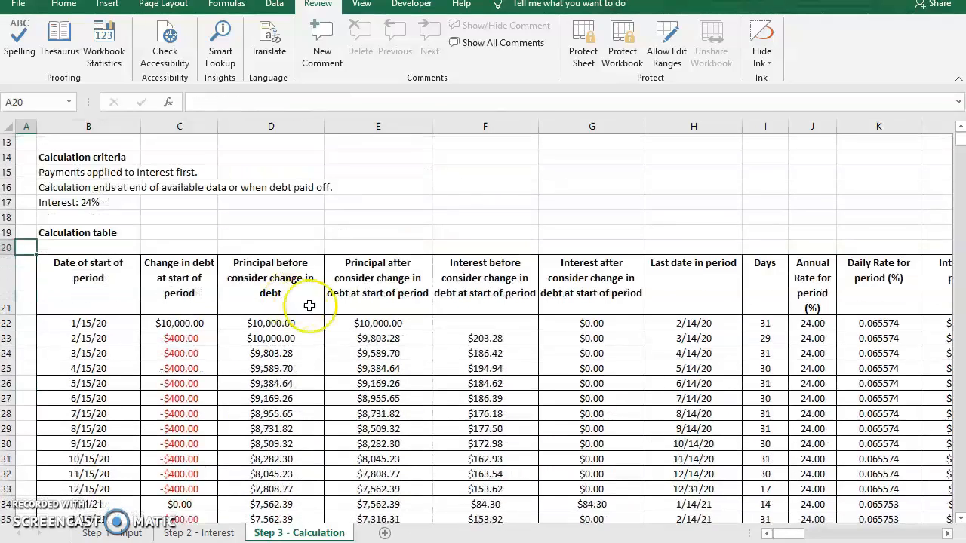
- Inspect the initial change in debt and the formulas for principal before and after the change in the 3/15/20 row
{"action": "left_click", "coordinate": [180, 323]}
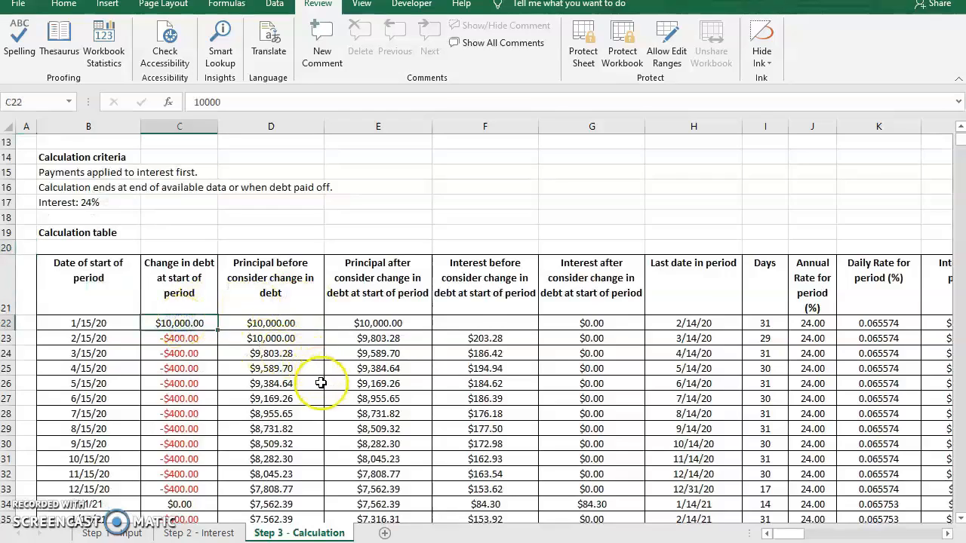
{"action": "scroll", "coordinate": [320, 384], "scroll_direction": "down", "scroll_amount": 1}
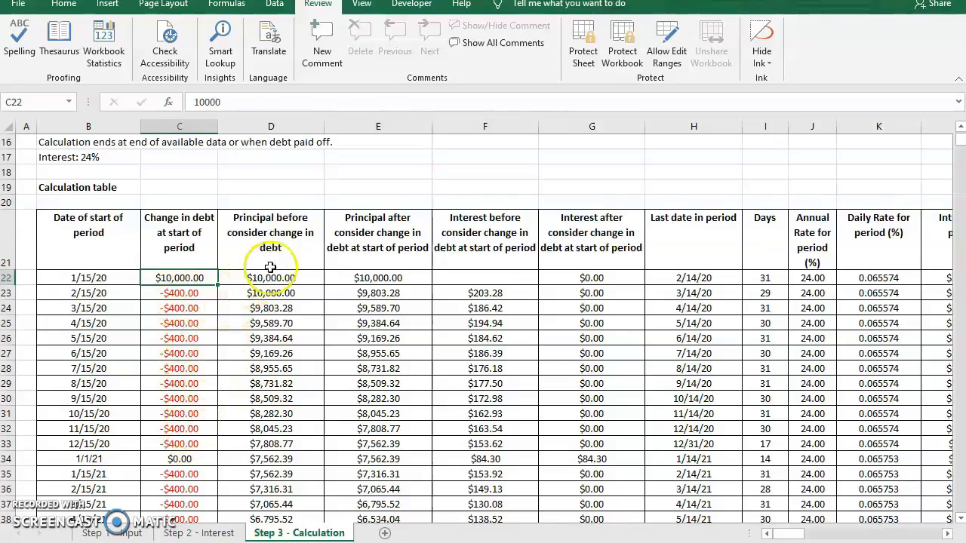
{"action": "left_click", "coordinate": [269, 308]}
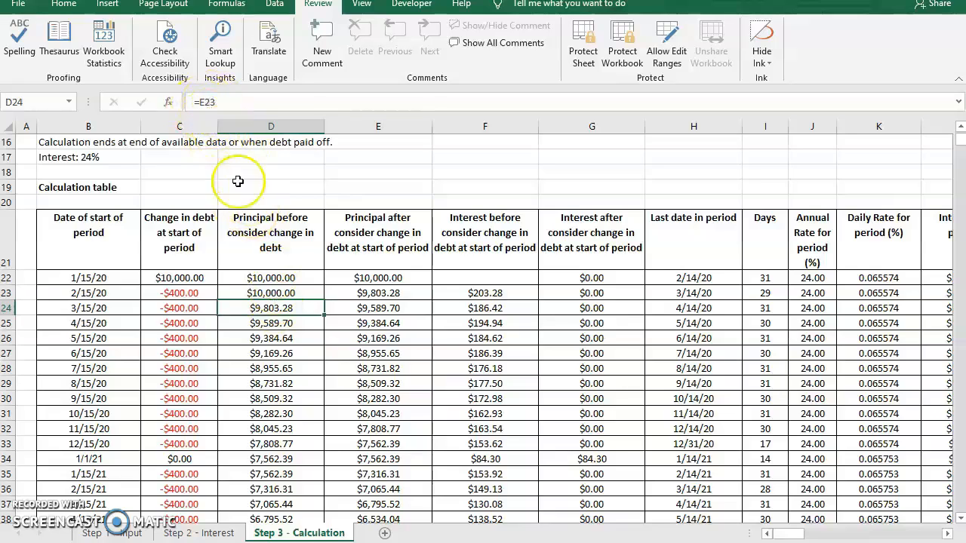
{"action": "left_click", "coordinate": [383, 308]}
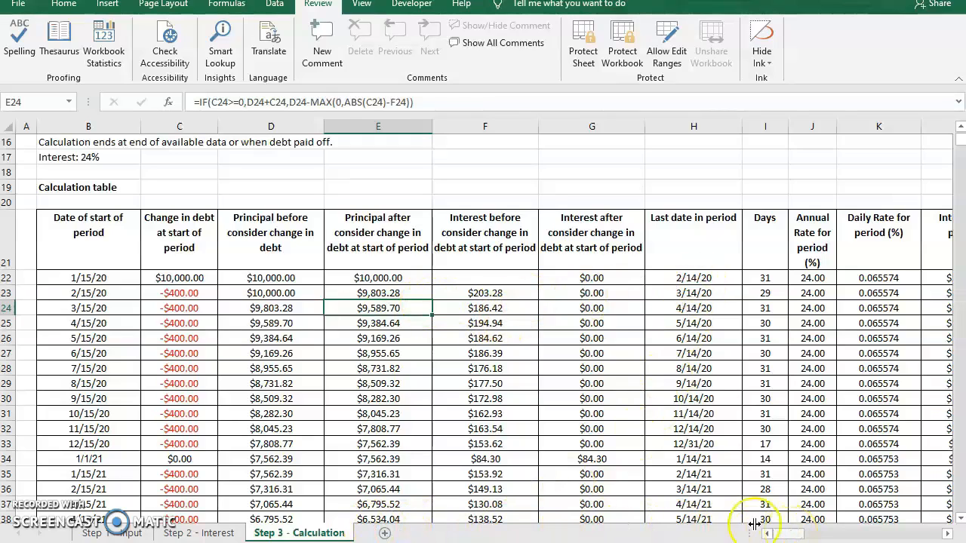
- Inspect the final payment's formula in the last calculation row and view the table's columns through the sum of principal plus interest
{"action": "scroll", "coordinate": [194, 338], "scroll_direction": "down", "scroll_amount": 7}
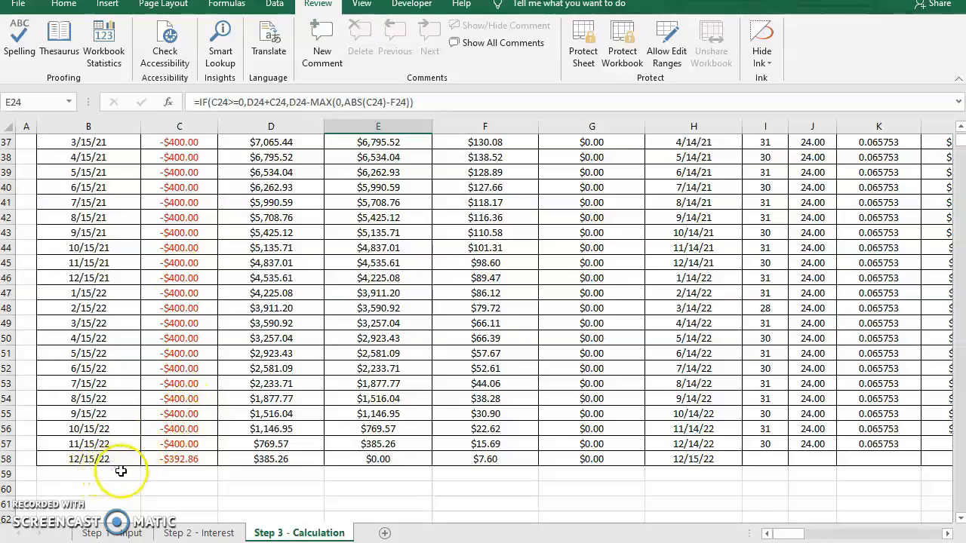
{"action": "left_click", "coordinate": [181, 462]}
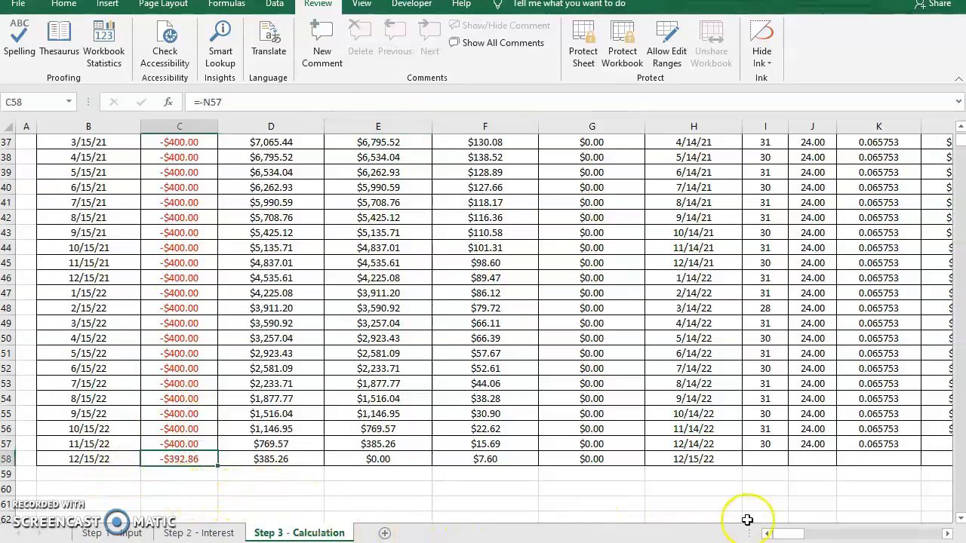
{"action": "mouse_move", "coordinate": [785, 537]}
{"action": "left_mouse_down"}
{"action": "mouse_move", "coordinate": [814, 535]}
{"action": "mouse_move", "coordinate": [798, 533]}
{"action": "left_mouse_up"}
{"action": "scroll", "coordinate": [616, 417], "scroll_direction": "up", "scroll_amount": 9}
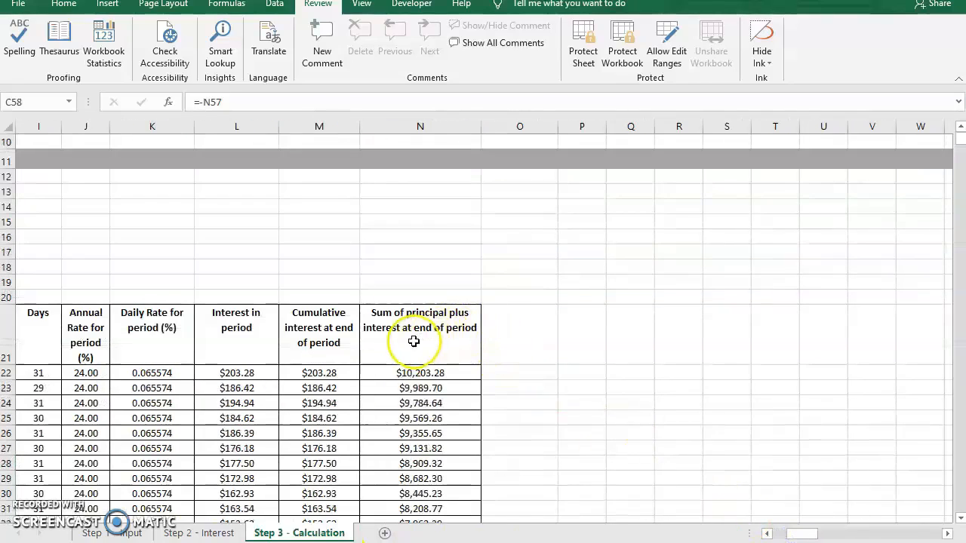
- Review the sum of principal plus interest column down to the final row of the calculation table
{"action": "scroll", "coordinate": [416, 341], "scroll_direction": "down", "scroll_amount": 1}
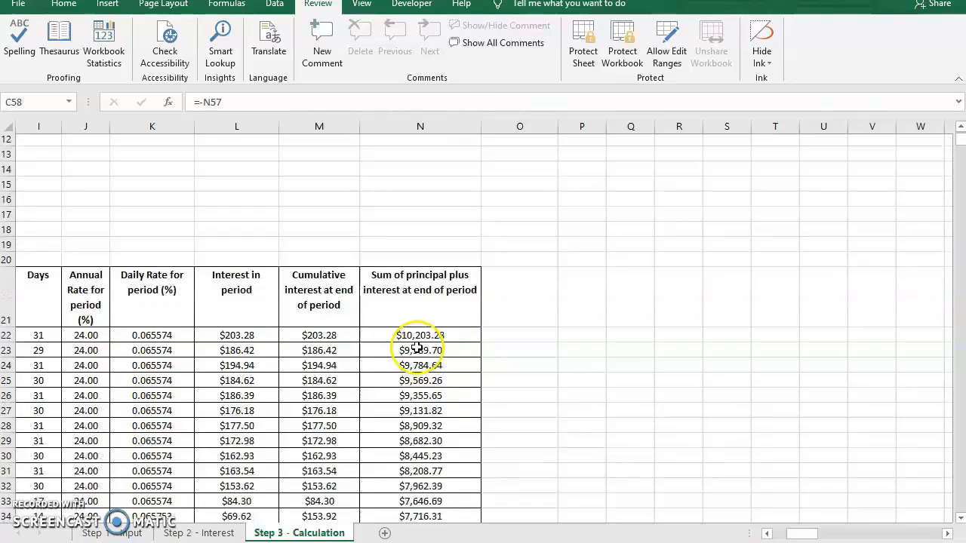
{"action": "scroll", "coordinate": [421, 334], "scroll_direction": "down", "scroll_amount": 9}
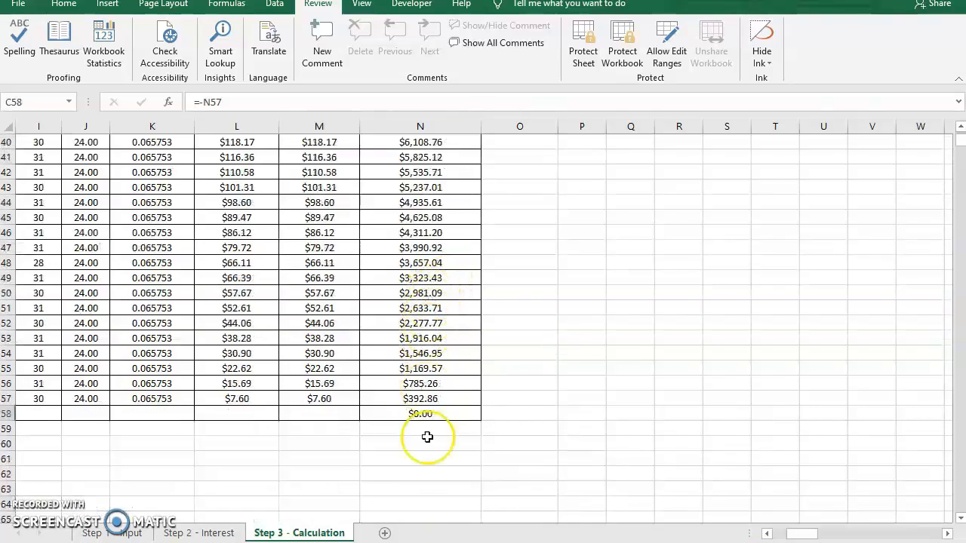
{"action": "left_click_drag", "start_coordinate": [801, 536], "coordinate": [782, 535]}
{"action": "scroll", "coordinate": [463, 367], "scroll_direction": "up", "scroll_amount": 6}
{"action": "scroll", "coordinate": [462, 370], "scroll_direction": "up", "scroll_amount": 6}
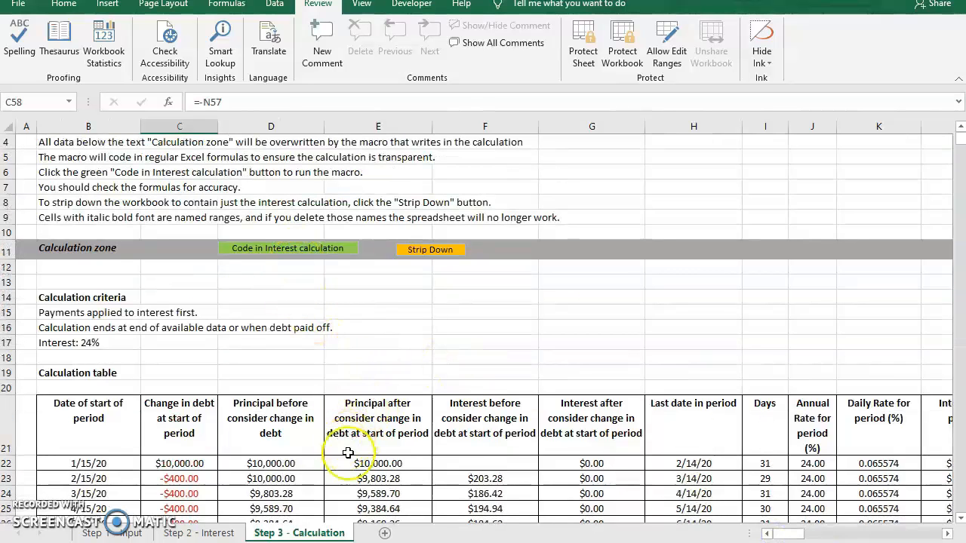
- Inspect the last-date formula in the 3/15/20 row and the annual rate lookup in the 2/15/20 row, and review the table
{"action": "left_click", "coordinate": [692, 493]}
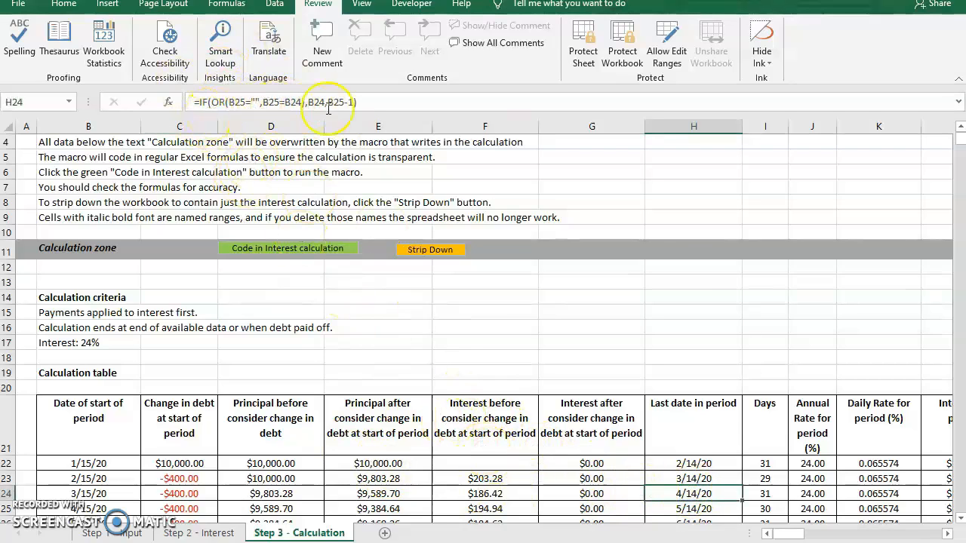
{"action": "left_click", "coordinate": [801, 480]}
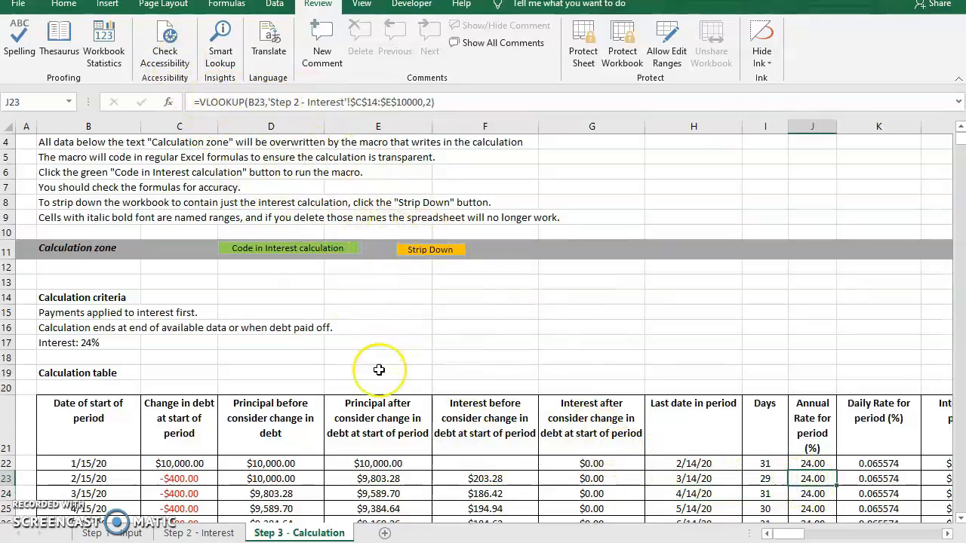
{"action": "scroll", "coordinate": [378, 370], "scroll_direction": "down", "scroll_amount": 5}
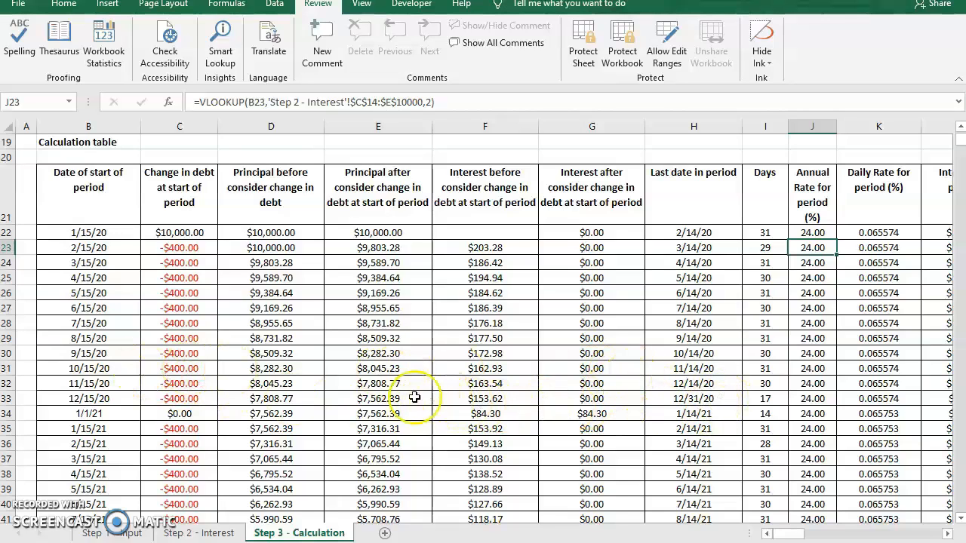
{"action": "scroll", "coordinate": [411, 397], "scroll_direction": "down", "scroll_amount": 5}
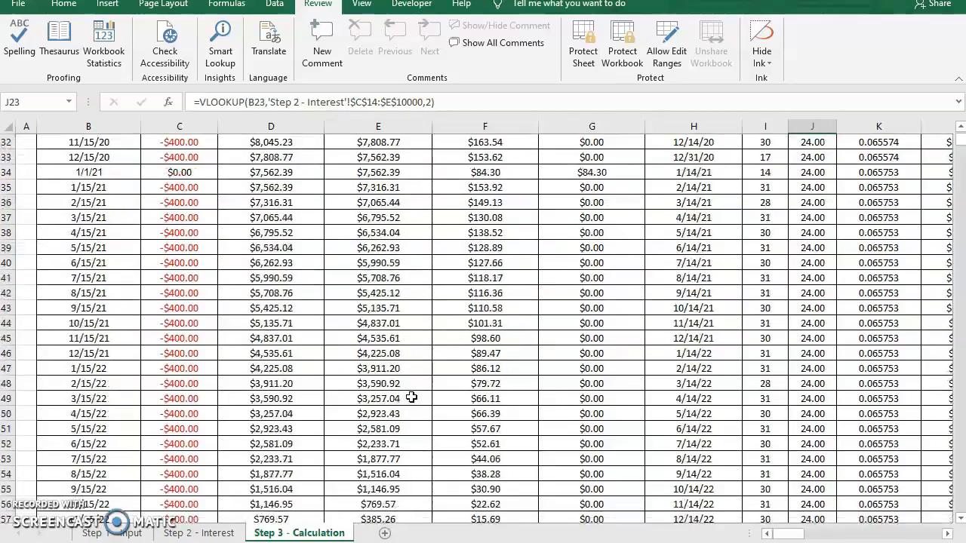
{"action": "scroll", "coordinate": [411, 398], "scroll_direction": "up", "scroll_amount": 6}
{"action": "scroll", "coordinate": [411, 397], "scroll_direction": "up", "scroll_amount": 5}
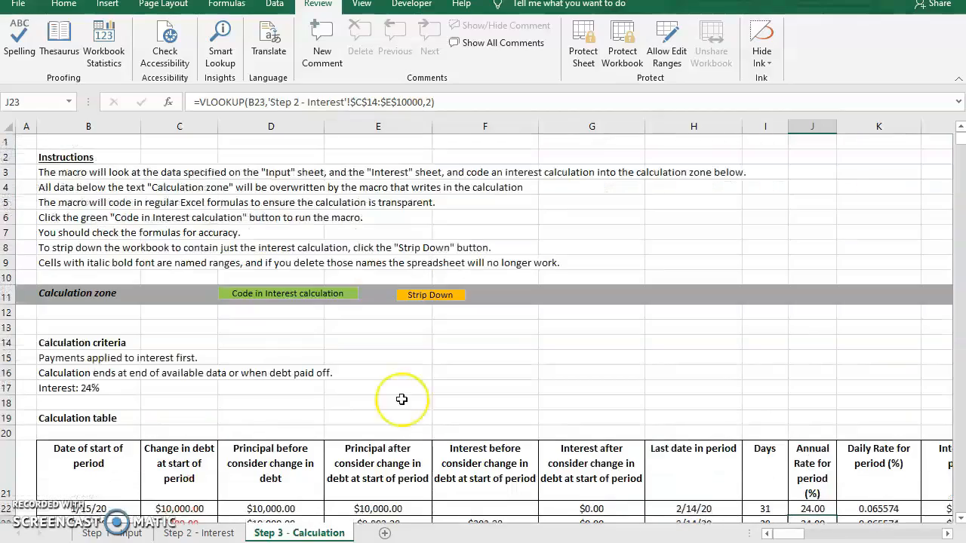
- On the Step 1 - Input sheet, set the interest at start to $2,000 and apply payments to principal first
{"action": "left_click", "coordinate": [106, 533]}
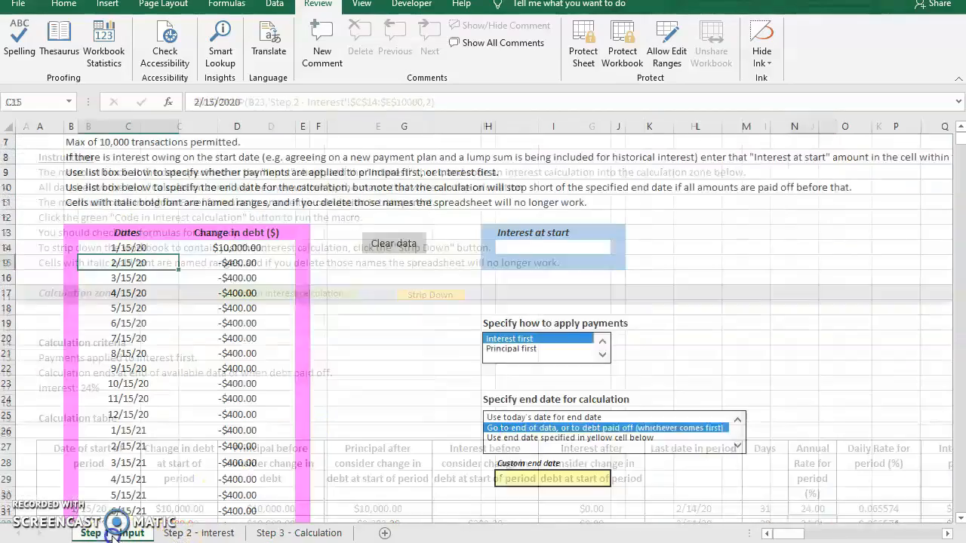
{"action": "left_click", "coordinate": [543, 246]}
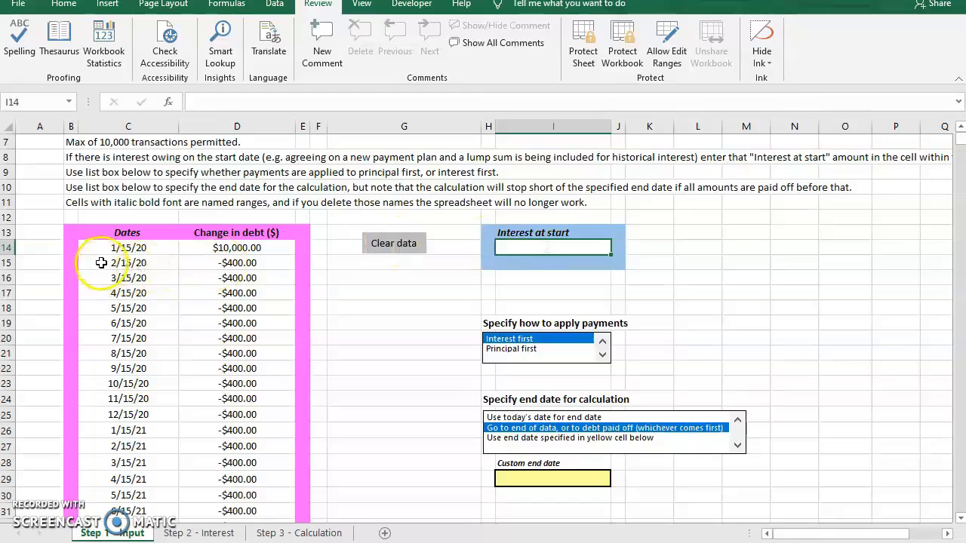
{"action": "left_click", "coordinate": [128, 247]}
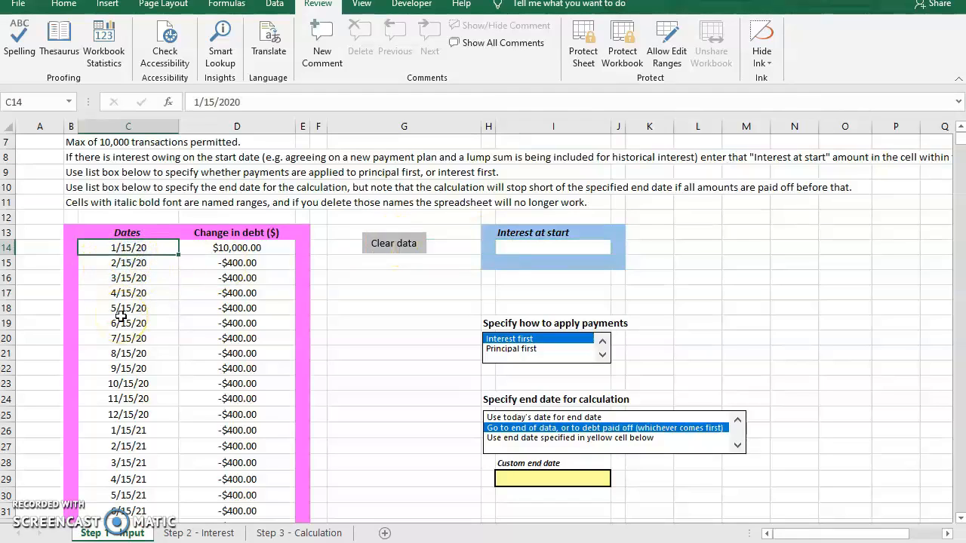
{"action": "left_click", "coordinate": [544, 246]}
{"action": "type", "text": "2"}
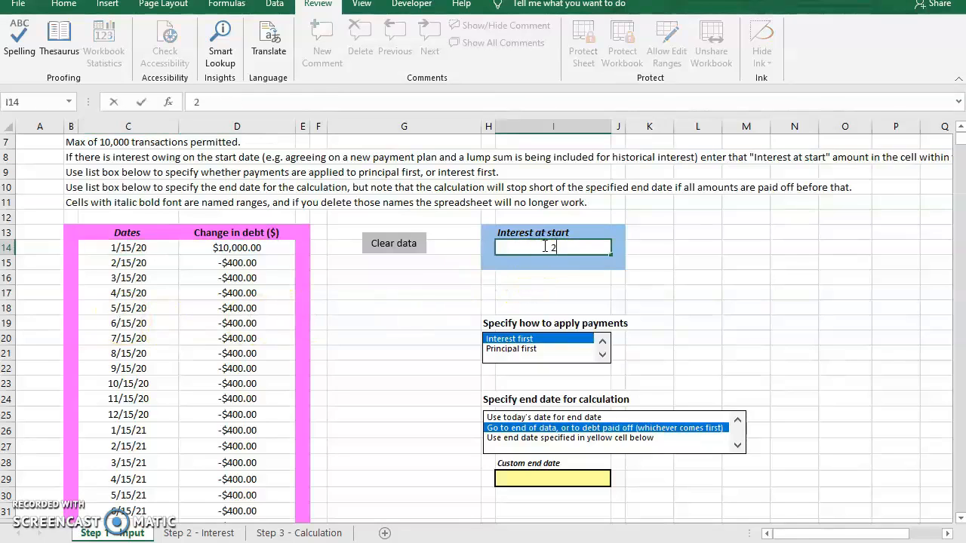
{"action": "type", "text": ",000"}
{"action": "key", "text": "Return"}
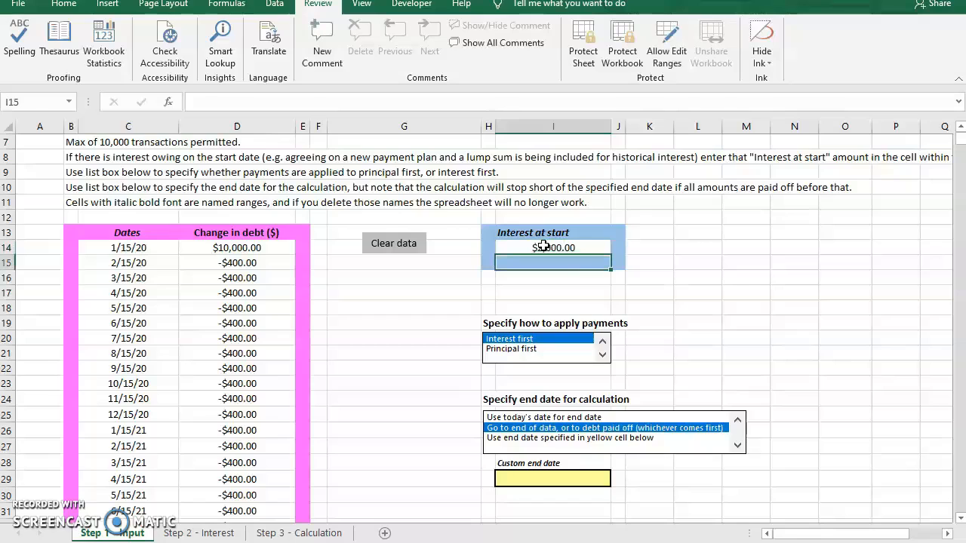
{"action": "left_click", "coordinate": [513, 349]}
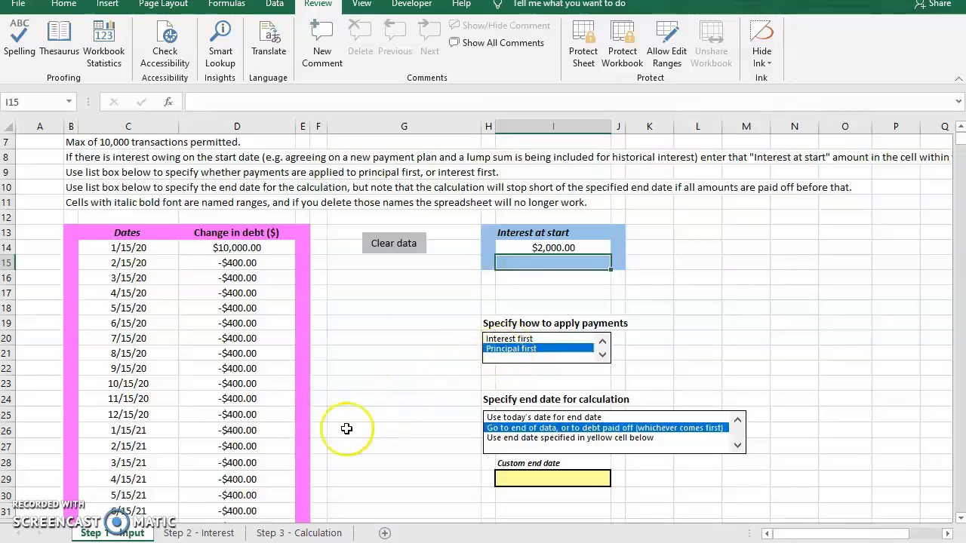
- On the Step 2 - Interest sheet, fill Data set 7 as "Friends rate" with rate 2 from 1/01/00 and 4 from 6/20/22
{"action": "left_click", "coordinate": [295, 534]}
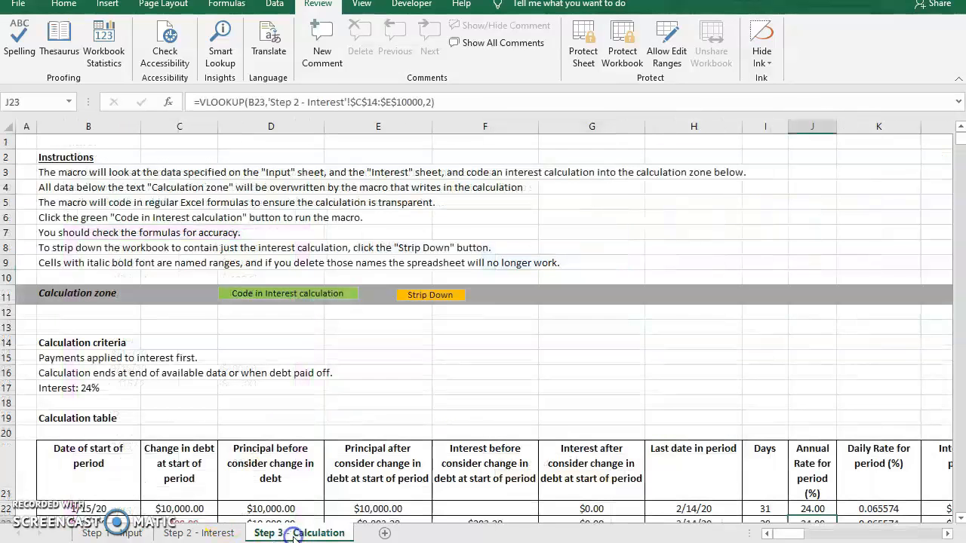
{"action": "left_click", "coordinate": [198, 533]}
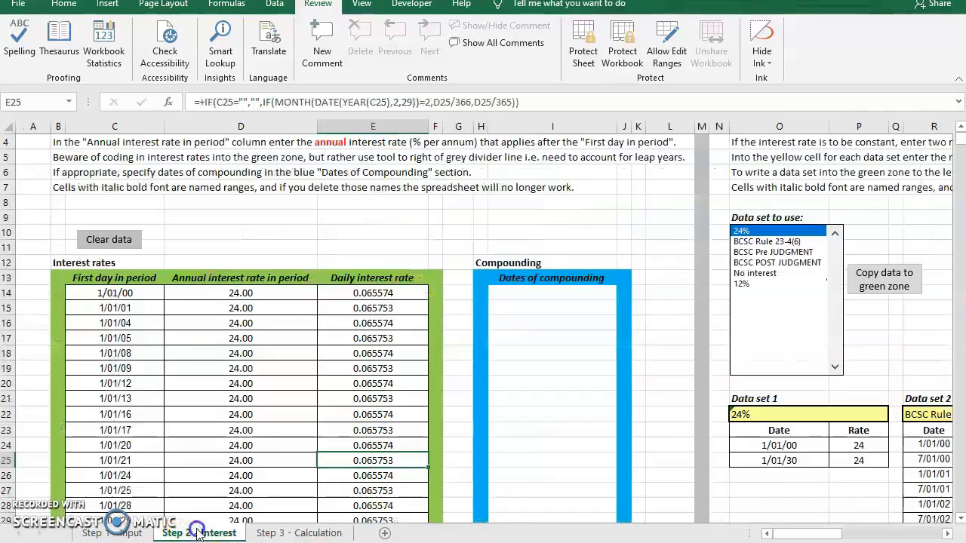
{"action": "left_click_drag", "start_coordinate": [825, 530], "coordinate": [889, 534]}
{"action": "left_click", "coordinate": [500, 413]}
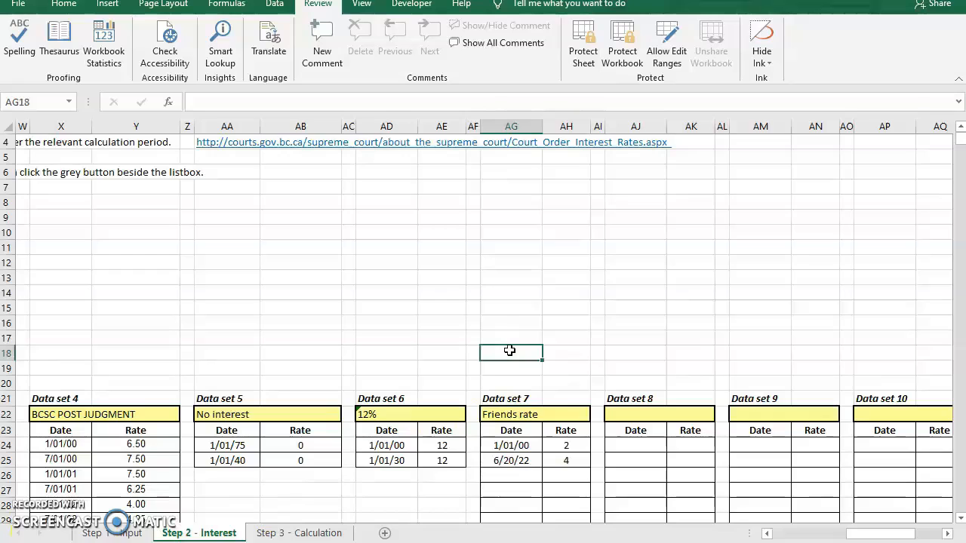
- Check the name, dates and rates entered in Data set 7
{"action": "left_click", "coordinate": [510, 446]}
{"action": "left_click", "coordinate": [517, 490]}
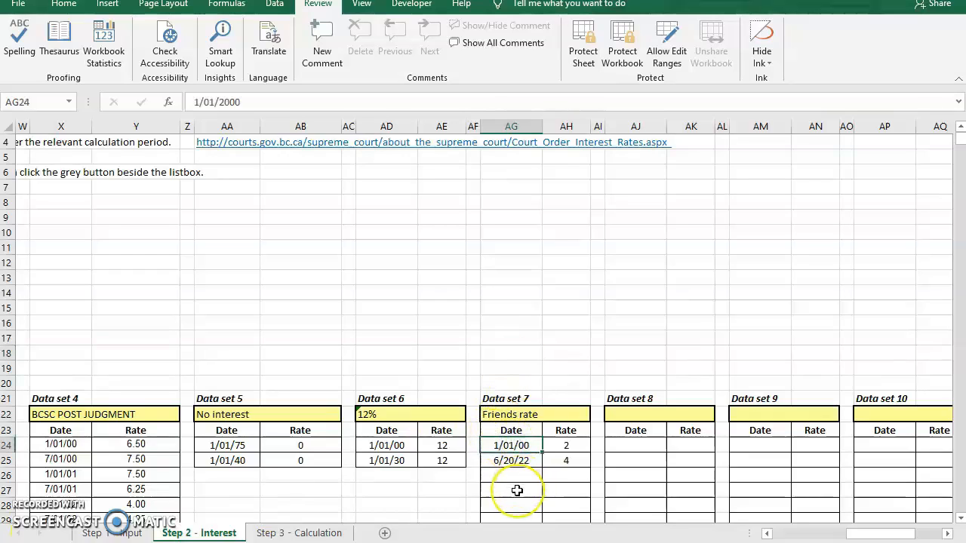
{"action": "left_click", "coordinate": [567, 448]}
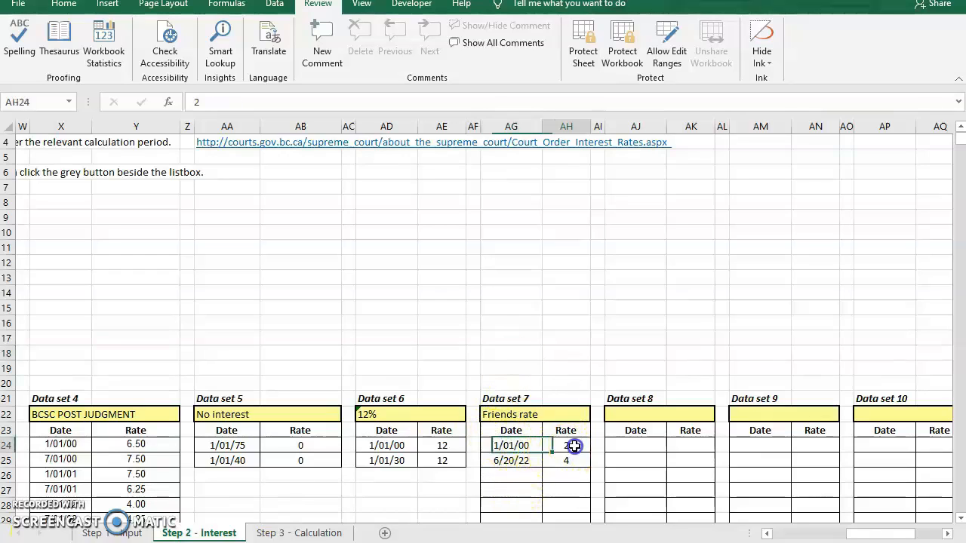
{"action": "left_click", "coordinate": [511, 459]}
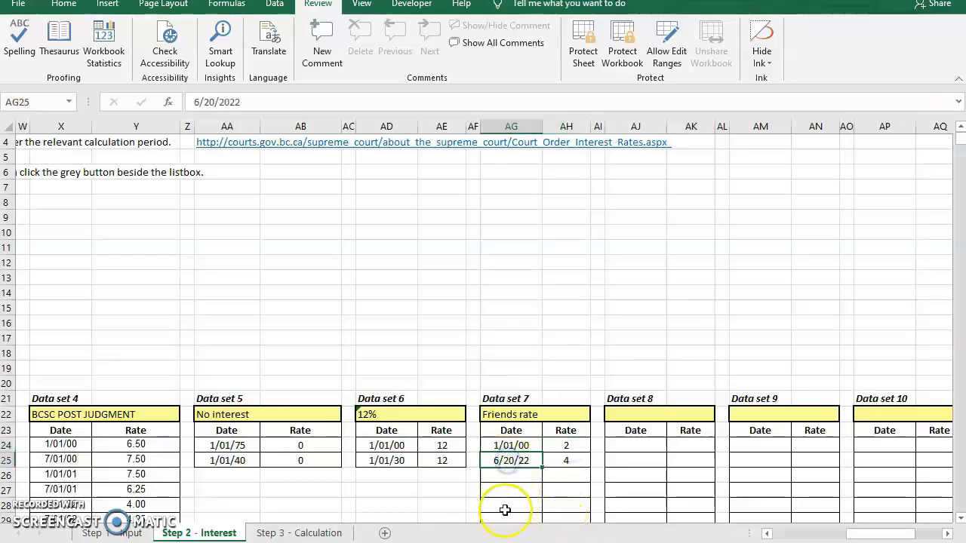
{"action": "left_click", "coordinate": [566, 460]}
{"action": "left_click", "coordinate": [514, 417]}
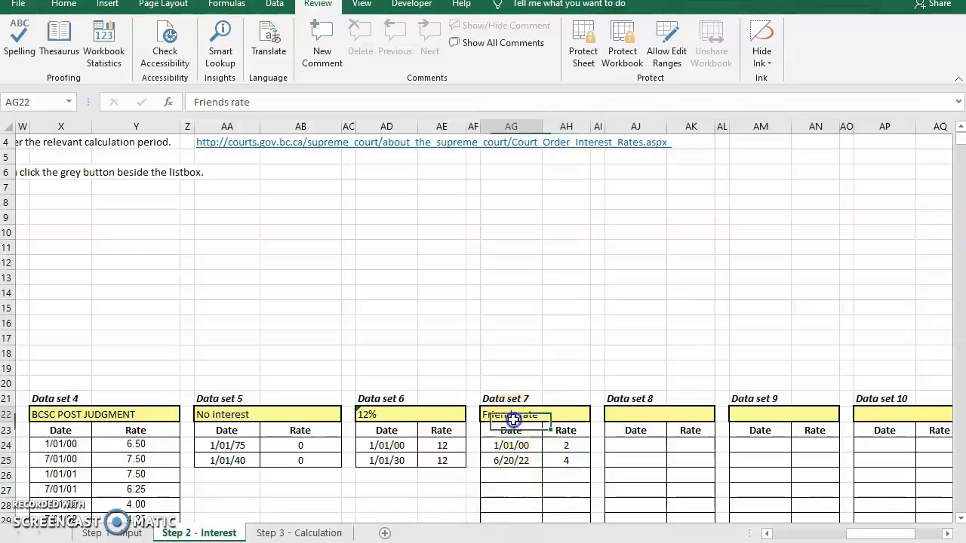
- Choose Friends rate as the data set to use and copy its data to the green zone
{"action": "key", "text": "Left"}
{"action": "key", "text": "Left"}
{"action": "key", "text": "Left"}
{"action": "key", "text": "Left"}
{"action": "key", "text": "Left"}
{"action": "key", "text": "Left"}
{"action": "key", "text": "Left"}
{"action": "key", "text": "Left"}
{"action": "key", "text": "Left"}
{"action": "key", "text": "Left"}
{"action": "key", "text": "Left"}
{"action": "key", "text": "Left"}
{"action": "key", "text": "Left"}
{"action": "key", "text": "Left"}
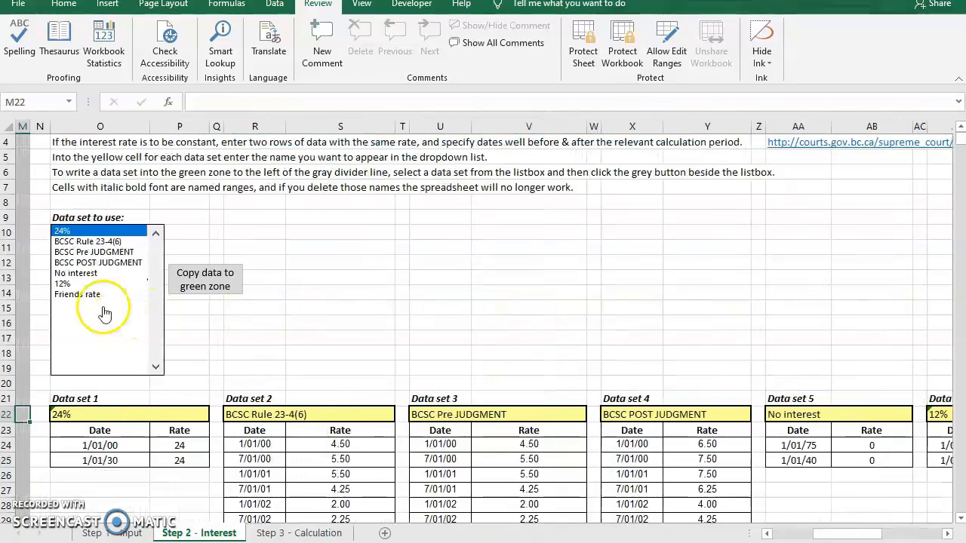
{"action": "left_click", "coordinate": [77, 300]}
{"action": "left_click", "coordinate": [79, 294]}
{"action": "left_click", "coordinate": [212, 280]}
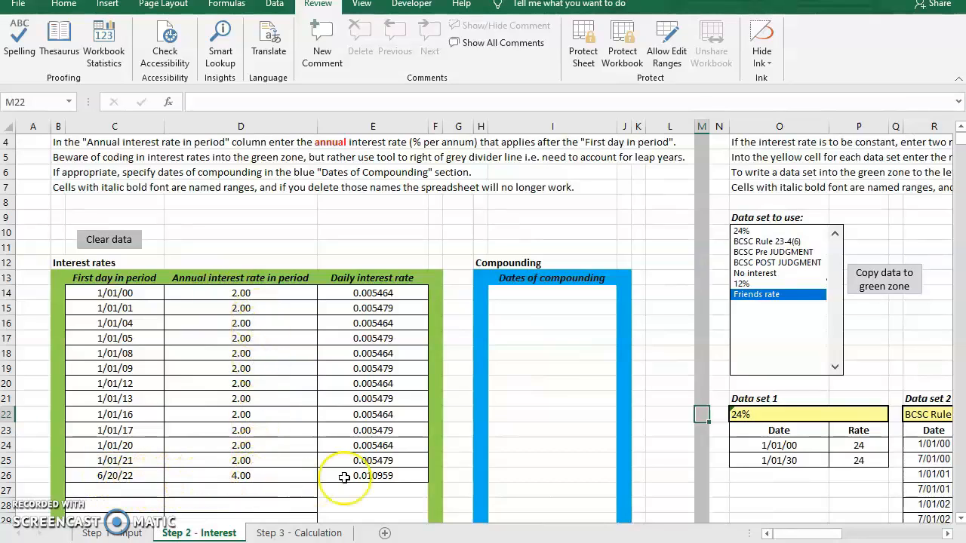
- Code in the interest calculation on the Step 3 - Calculation sheet and review the starting interest and the interest columns
{"action": "left_click", "coordinate": [302, 533]}
{"action": "left_click", "coordinate": [285, 292]}
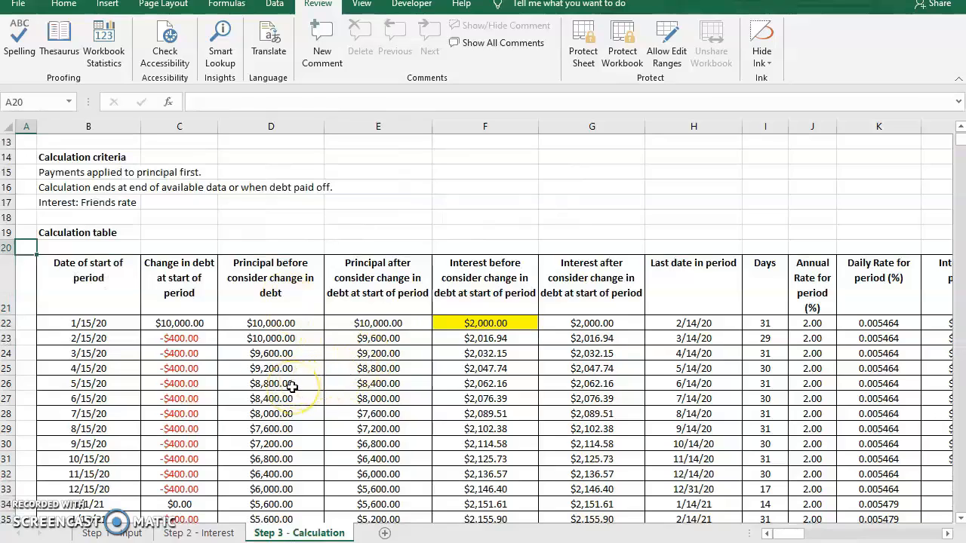
{"action": "left_click", "coordinate": [469, 323]}
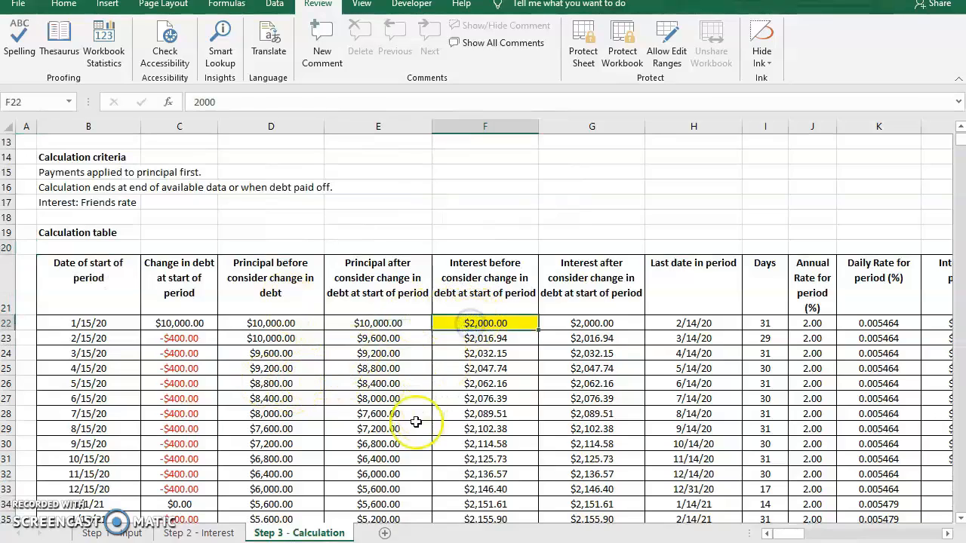
{"action": "scroll", "coordinate": [472, 411], "scroll_direction": "down", "scroll_amount": 3}
{"action": "scroll", "coordinate": [473, 412], "scroll_direction": "down", "scroll_amount": 3}
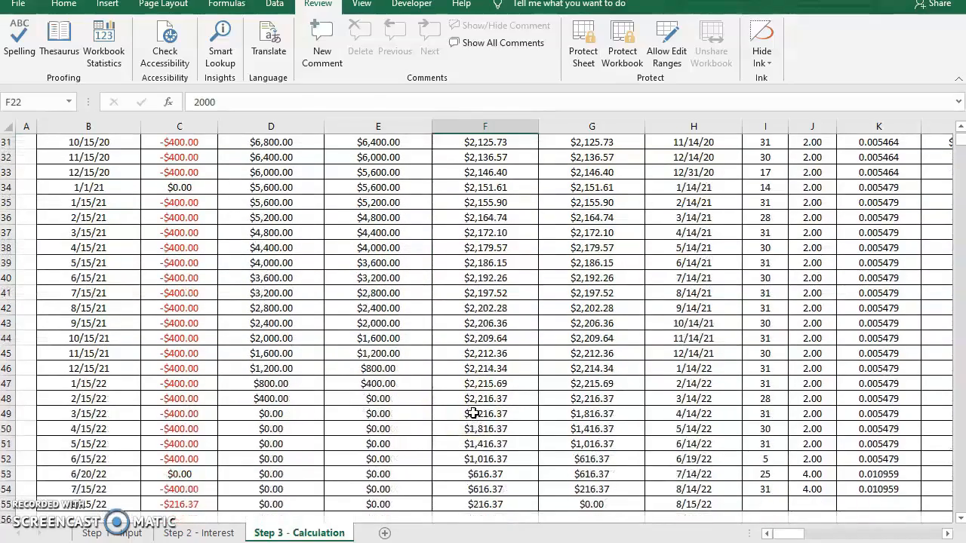
{"action": "scroll", "coordinate": [541, 413], "scroll_direction": "up", "scroll_amount": 5}
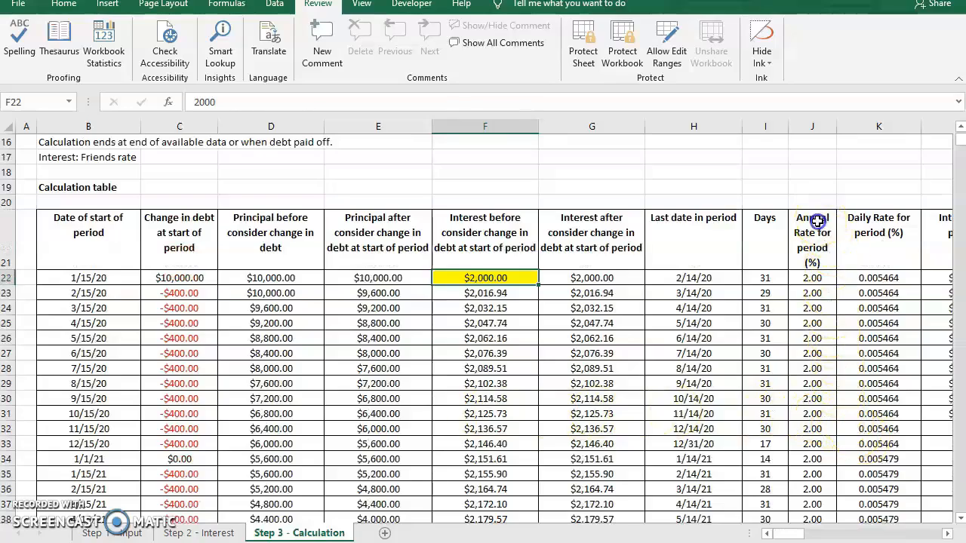
- Examine the annual rate column and the rate lookup formulas in the 6/20/22 and 7/15/22 rows
{"action": "left_click_drag", "start_coordinate": [818, 223], "coordinate": [818, 355]}
{"action": "scroll", "coordinate": [815, 420], "scroll_direction": "down", "scroll_amount": 3}
{"action": "scroll", "coordinate": [814, 420], "scroll_direction": "down", "scroll_amount": 3}
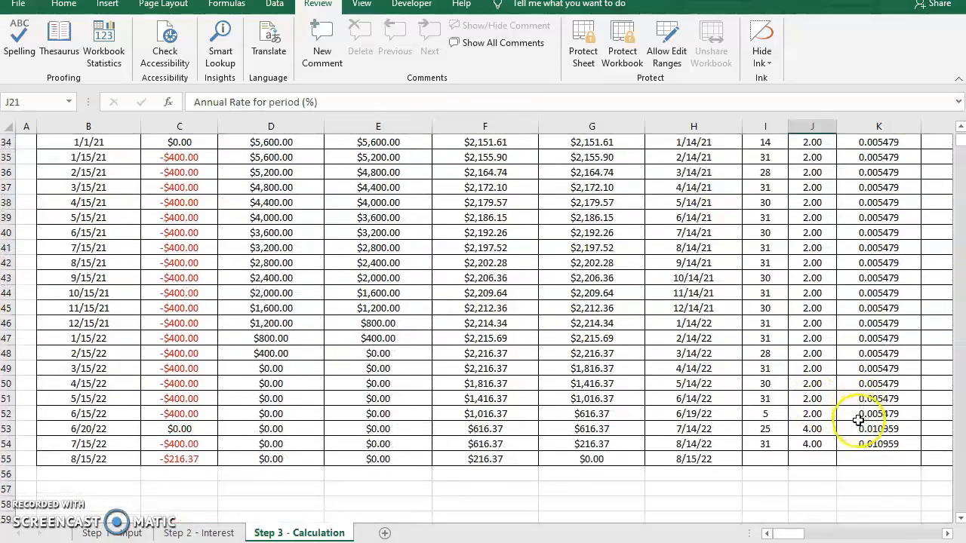
{"action": "left_click", "coordinate": [815, 429]}
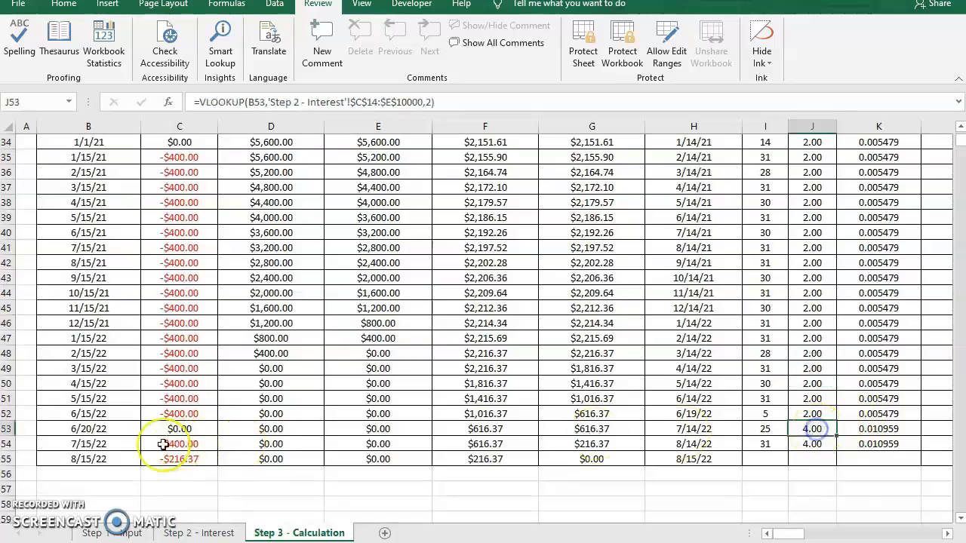
{"action": "left_click", "coordinate": [102, 431]}
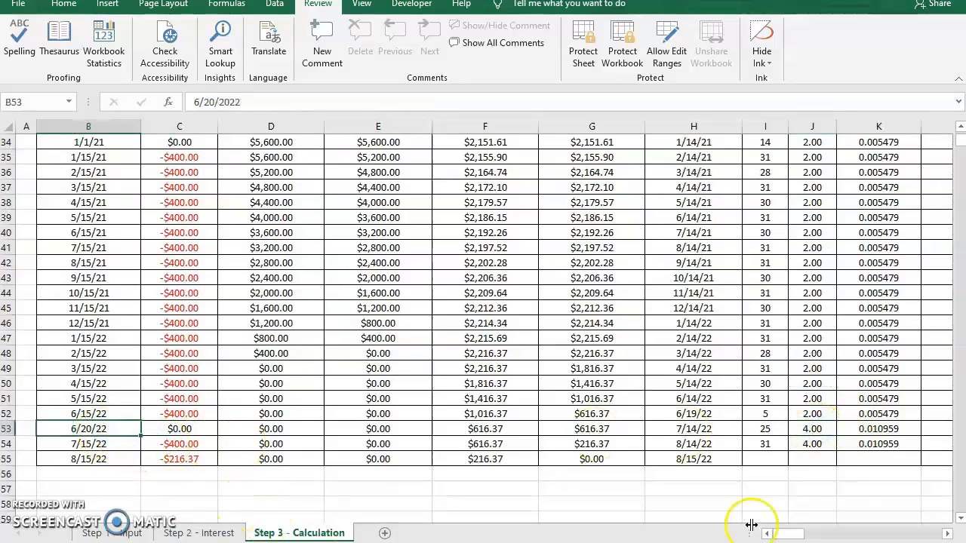
{"action": "left_click", "coordinate": [818, 445]}
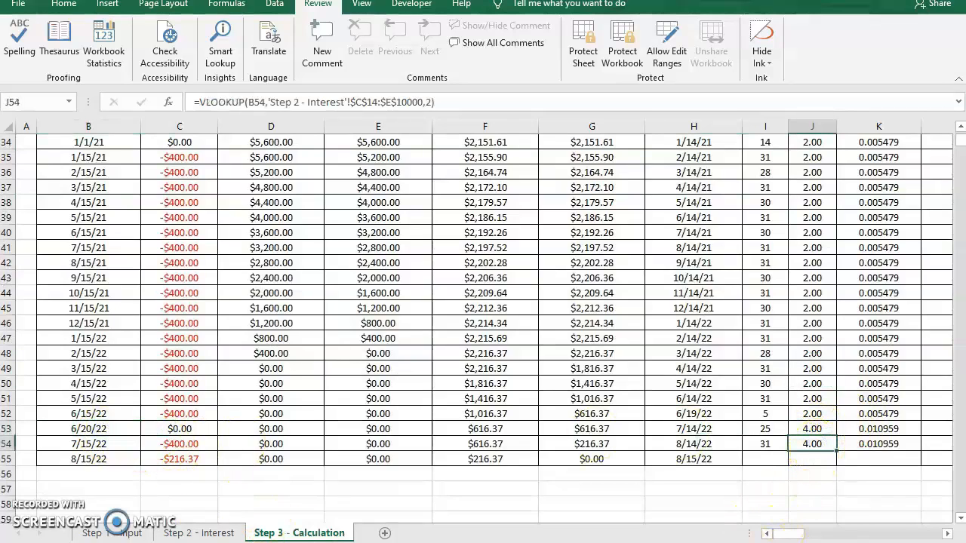
{"action": "scroll", "coordinate": [683, 445], "scroll_direction": "right", "scroll_amount": 2}
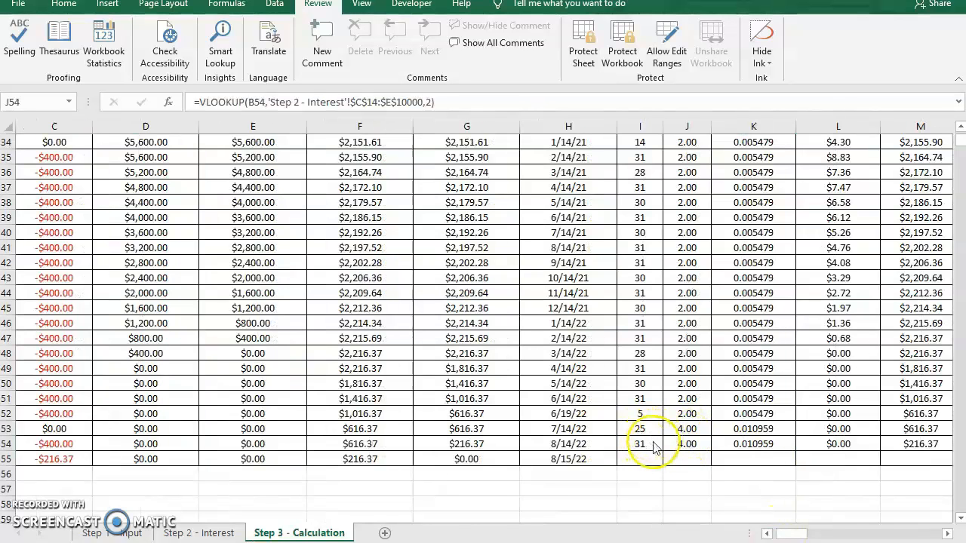
{"action": "left_click", "coordinate": [684, 446]}
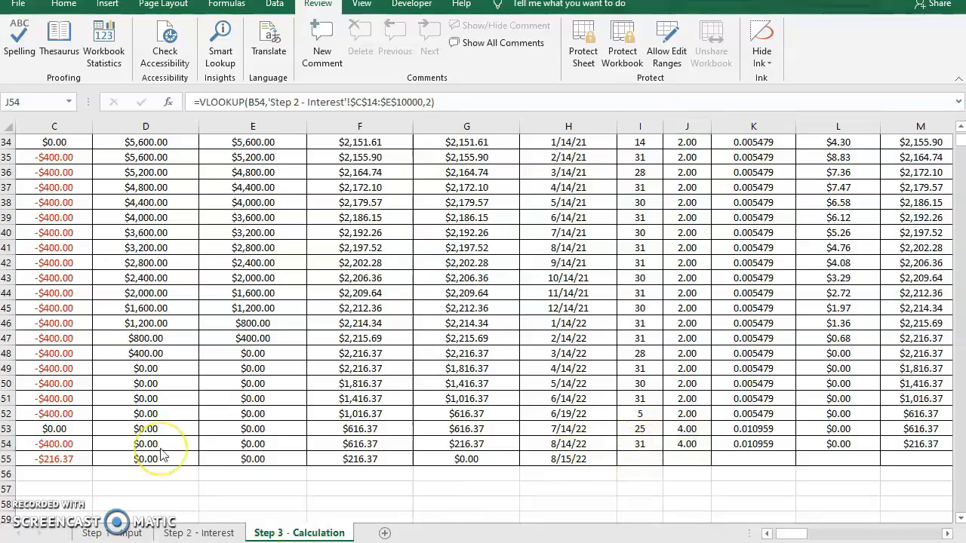
- Clear the Step 1 - Input data and enter a $35,000 debt dated 5/05/11 with $2,450 interest at start, applying payments to interest first
{"action": "left_click", "coordinate": [110, 539]}
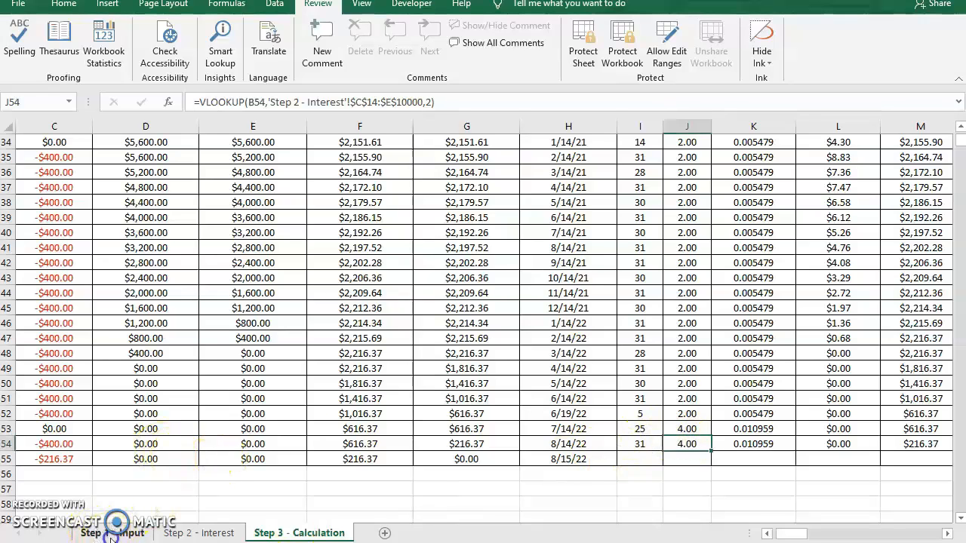
{"action": "left_click", "coordinate": [111, 538]}
{"action": "left_click", "coordinate": [393, 246]}
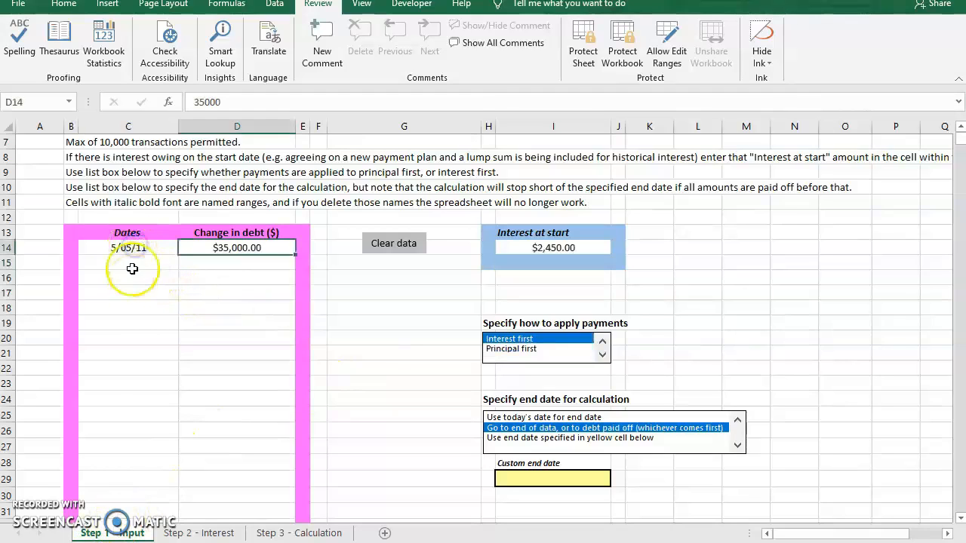
- Check the entered debt date, amount and interest at start, and set the calculation to use today's date as end date
{"action": "left_click", "coordinate": [127, 247]}
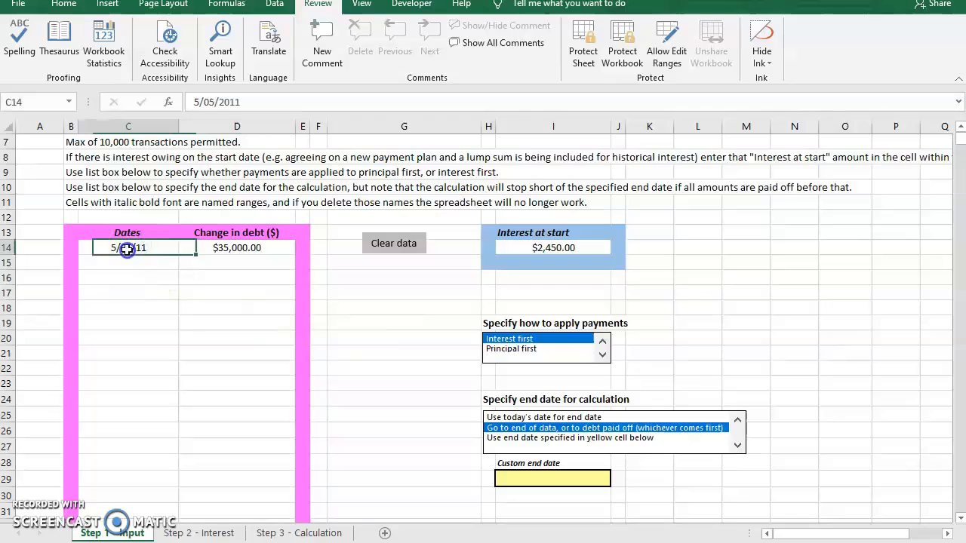
{"action": "left_click", "coordinate": [237, 250]}
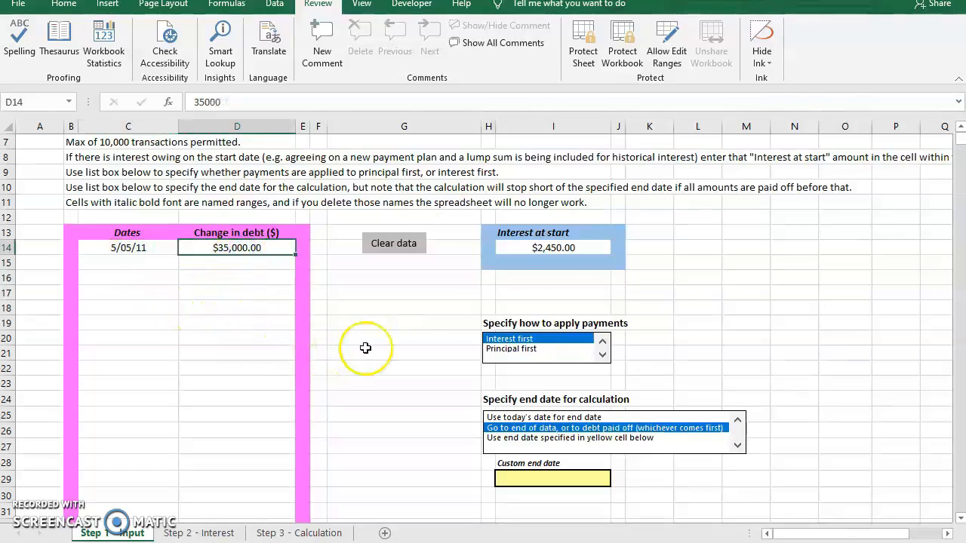
{"action": "left_click", "coordinate": [566, 247]}
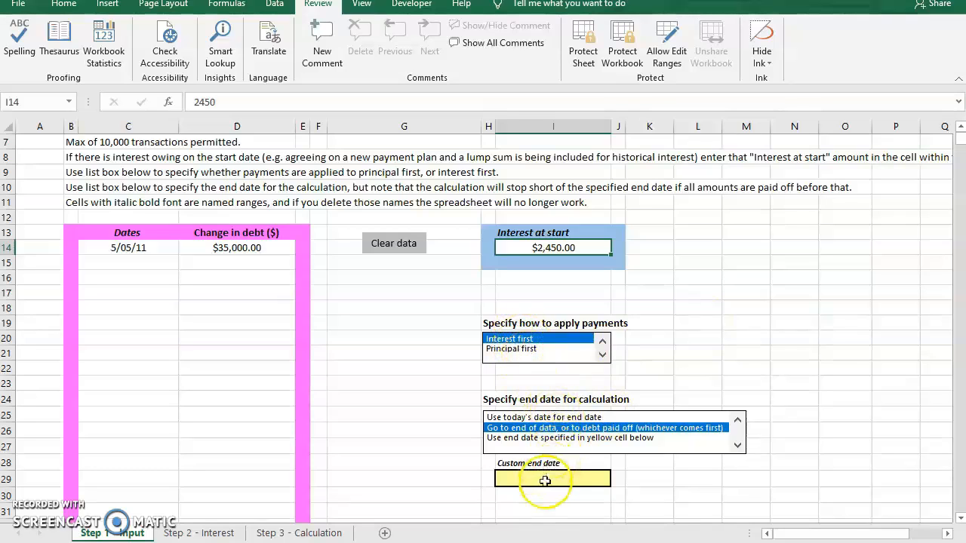
{"action": "left_click", "coordinate": [535, 418]}
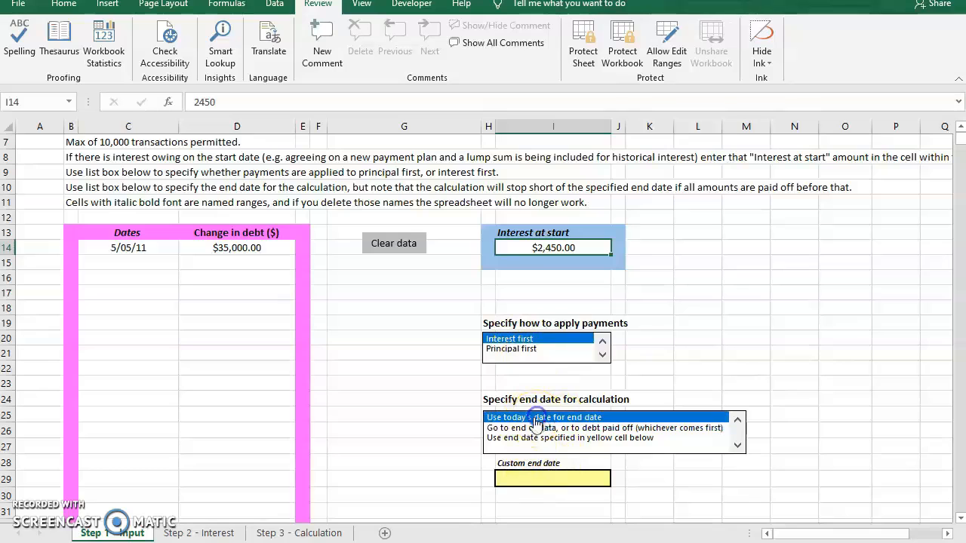
- On the Step 2 - Interest sheet, choose BCSC POST JUDGMENT as the data set and copy its data to the green zone
{"action": "left_click", "coordinate": [216, 534]}
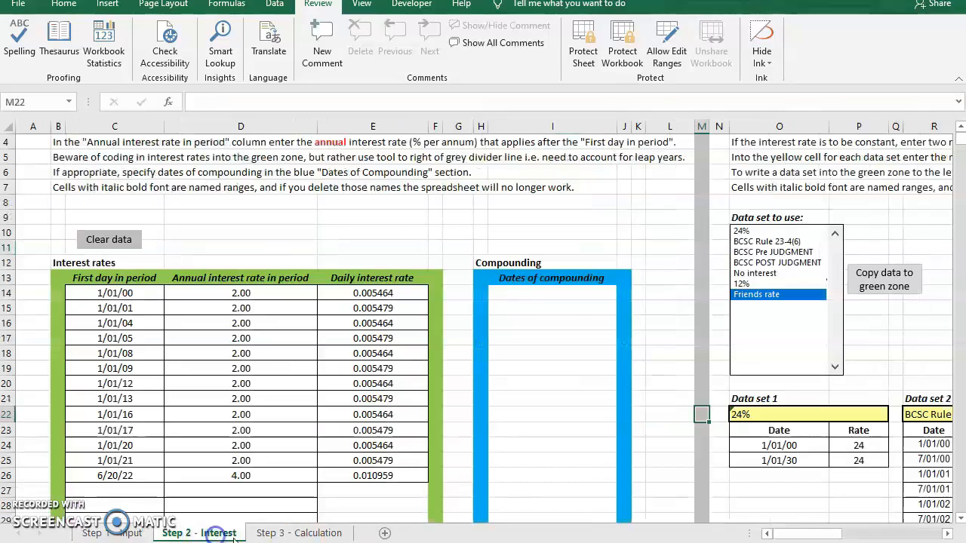
{"action": "left_click", "coordinate": [776, 262]}
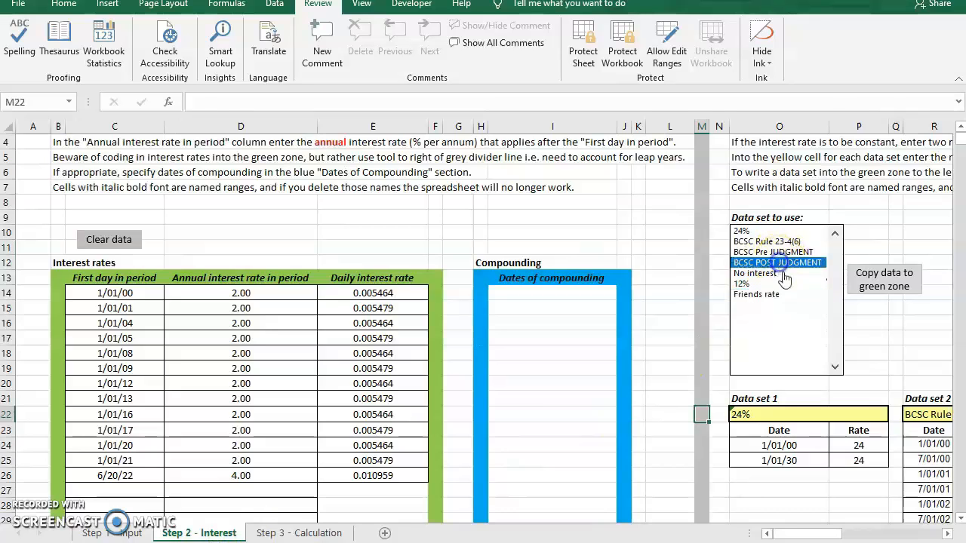
{"action": "left_click", "coordinate": [884, 277]}
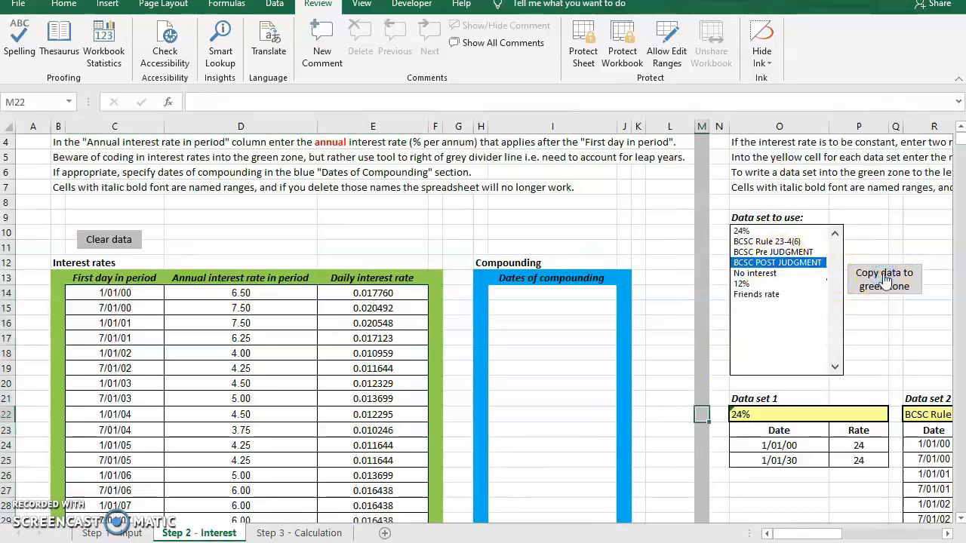
- Examine the copied interest rates and compare the stored rate data sets on the Step 2 - Interest sheet
{"action": "scroll", "coordinate": [779, 498], "scroll_direction": "down", "scroll_amount": 1}
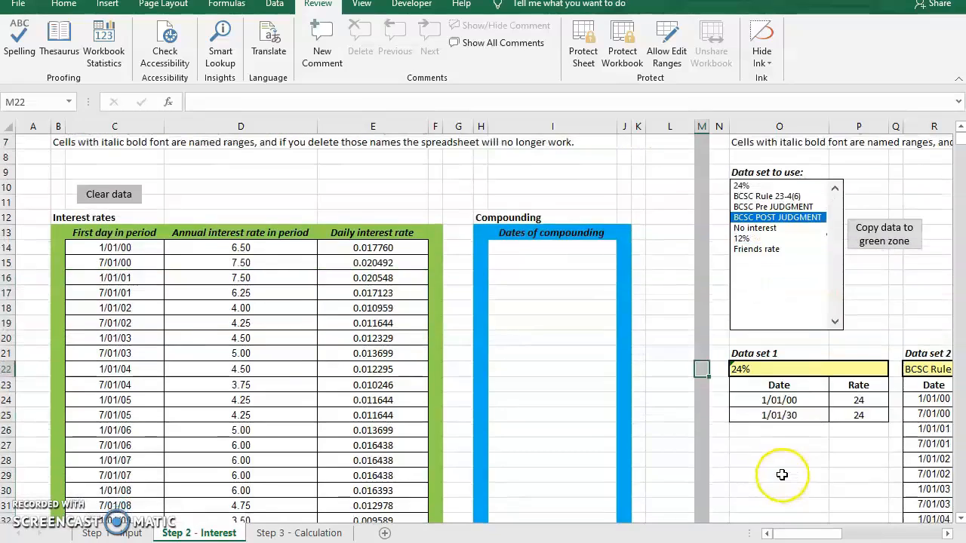
{"action": "left_click", "coordinate": [783, 474]}
{"action": "key", "text": "Right"}
{"action": "key", "text": "Right"}
{"action": "key", "text": "Right"}
{"action": "key", "text": "Right"}
{"action": "key", "text": "Right"}
{"action": "key", "text": "Right"}
{"action": "key", "text": "Right"}
{"action": "key", "text": "Right"}
{"action": "key", "text": "Right"}
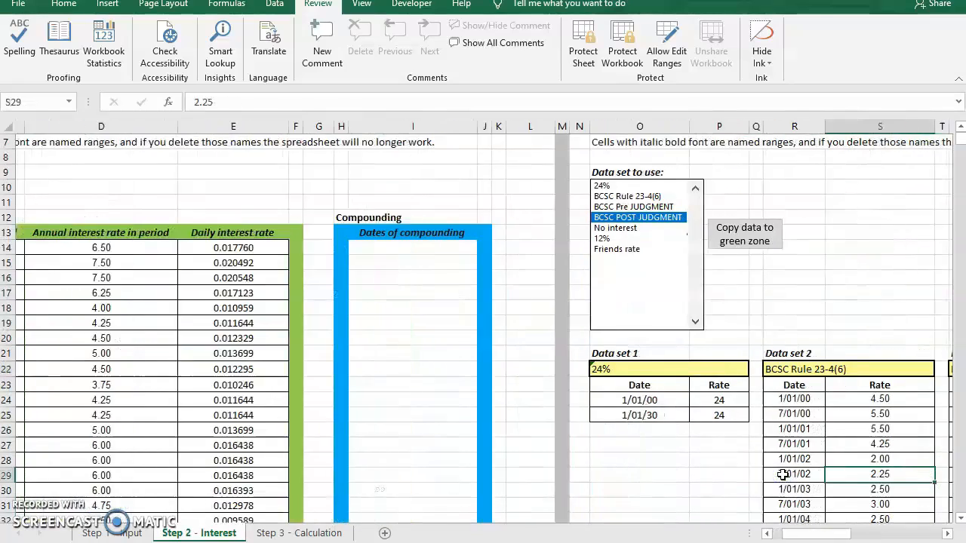
{"action": "key", "text": "Right"}
{"action": "key", "text": "Right"}
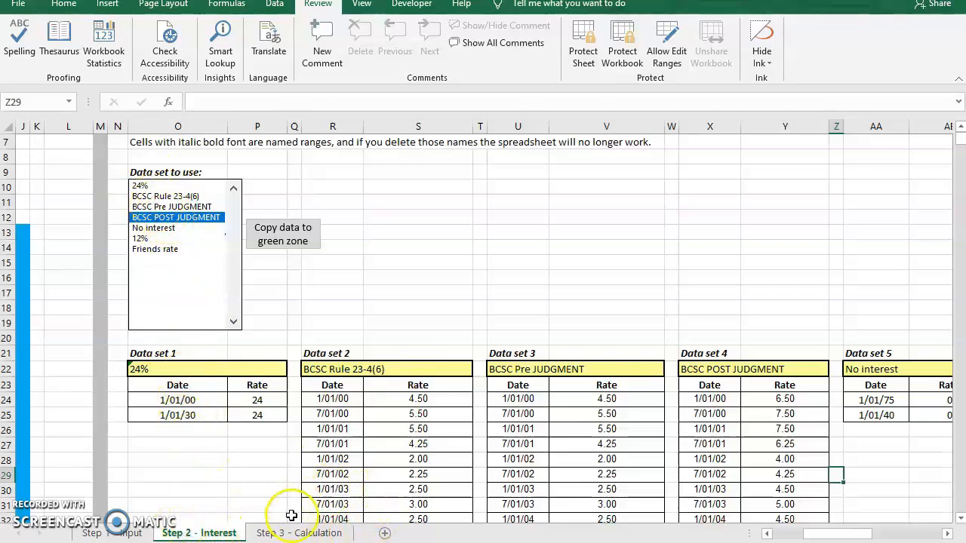
{"action": "left_click", "coordinate": [355, 319]}
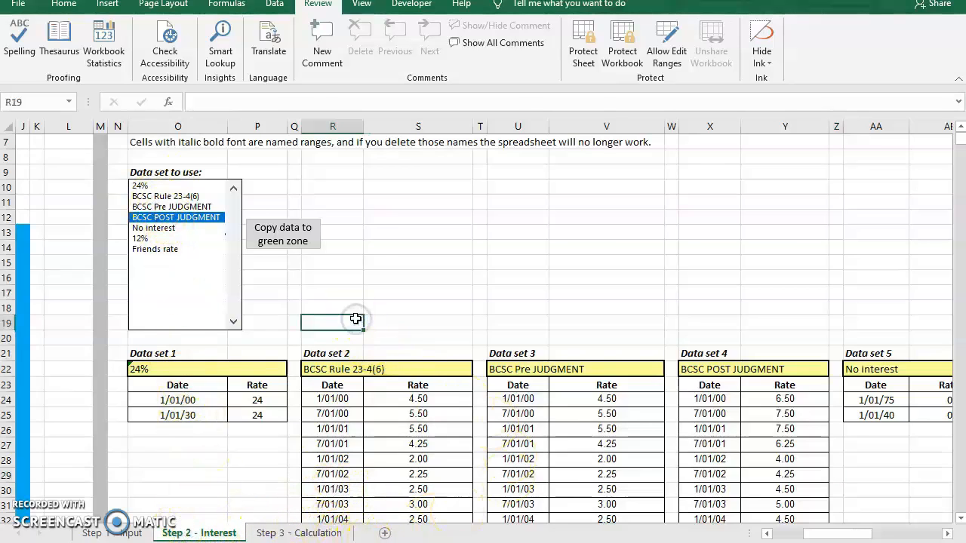
- Code in the interest calculation for the new debt on the Step 3 - Calculation sheet
{"action": "left_click", "coordinate": [305, 533]}
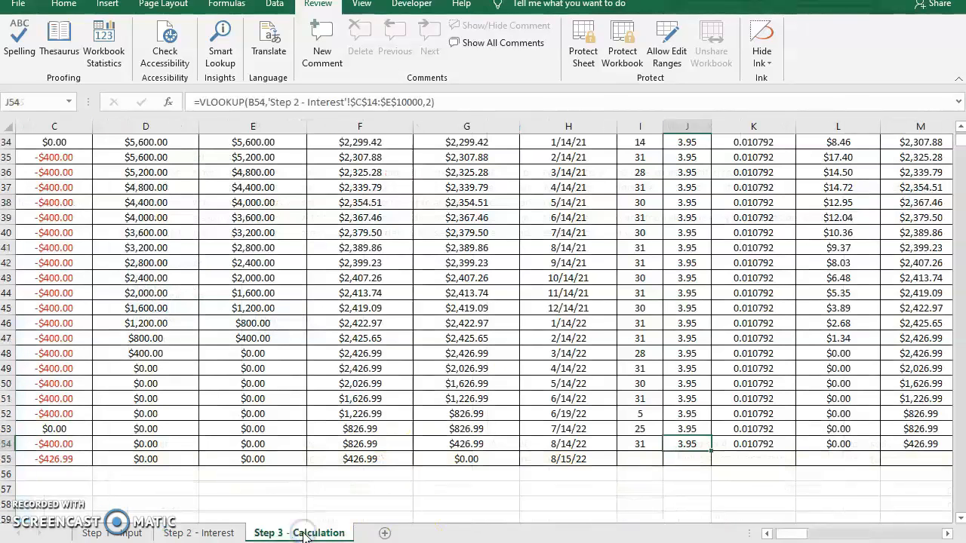
{"action": "key", "text": "ctrl+Home"}
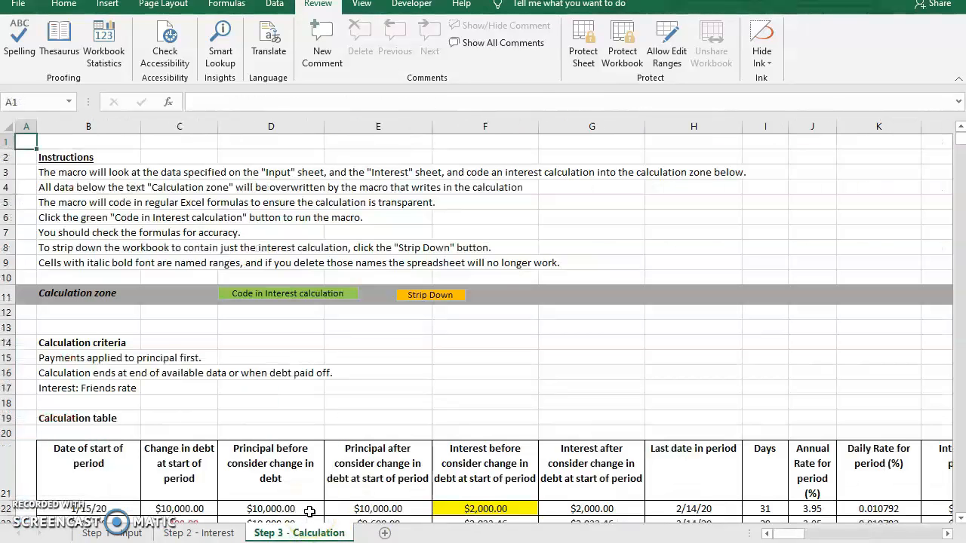
{"action": "left_click", "coordinate": [302, 293]}
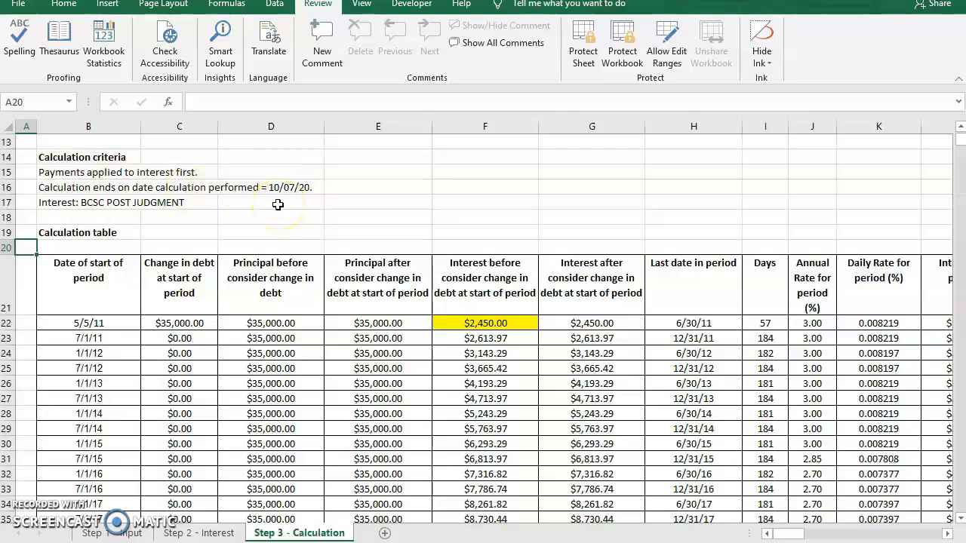
- Examine the calculation table through its last row, including the final total owing formula and the period dates
{"action": "scroll", "coordinate": [290, 341], "scroll_direction": "down", "scroll_amount": 2}
{"action": "scroll", "coordinate": [291, 341], "scroll_direction": "down", "scroll_amount": 1}
{"action": "left_click_drag", "start_coordinate": [770, 534], "coordinate": [806, 533]}
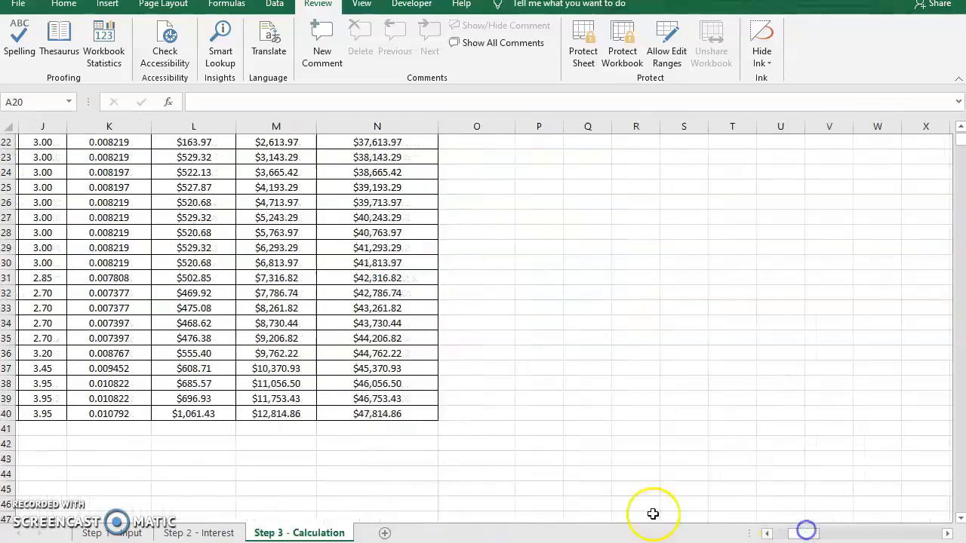
{"action": "left_click", "coordinate": [369, 413]}
{"action": "scroll", "coordinate": [287, 367], "scroll_direction": "up", "scroll_amount": 1}
{"action": "scroll", "coordinate": [287, 367], "scroll_direction": "down", "scroll_amount": 1}
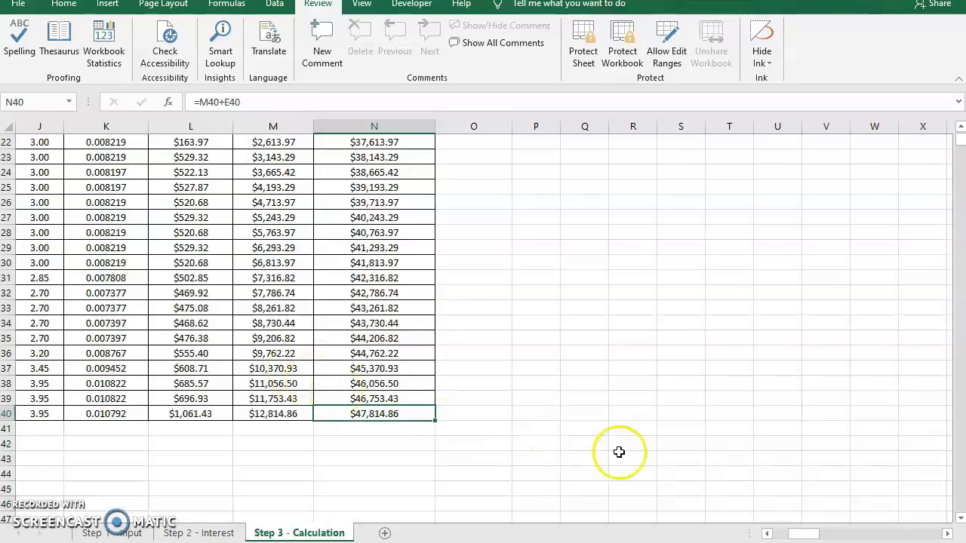
{"action": "left_click_drag", "start_coordinate": [803, 533], "coordinate": [769, 533]}
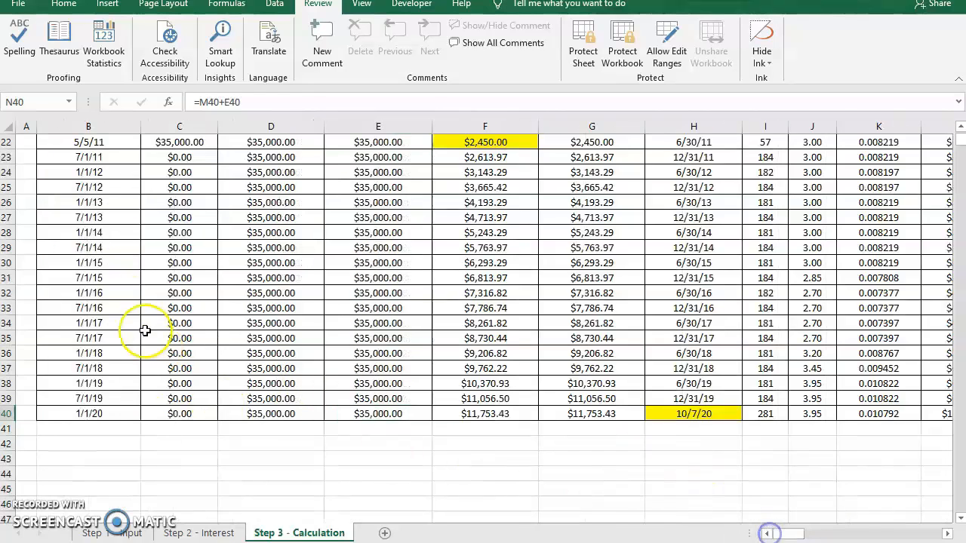
{"action": "scroll", "coordinate": [91, 295], "scroll_direction": "up", "scroll_amount": 2}
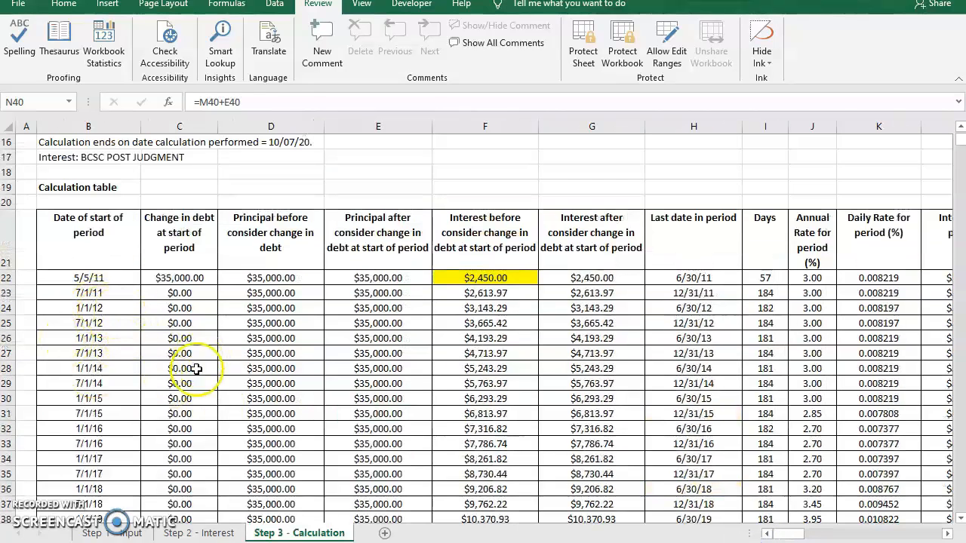
- Strip down the workbook to the calculation sheet, deleting all other sheets, and save it as 2020-10-07_Interest calculation.xlsm in Documents
{"action": "scroll", "coordinate": [200, 368], "scroll_direction": "up", "scroll_amount": 5}
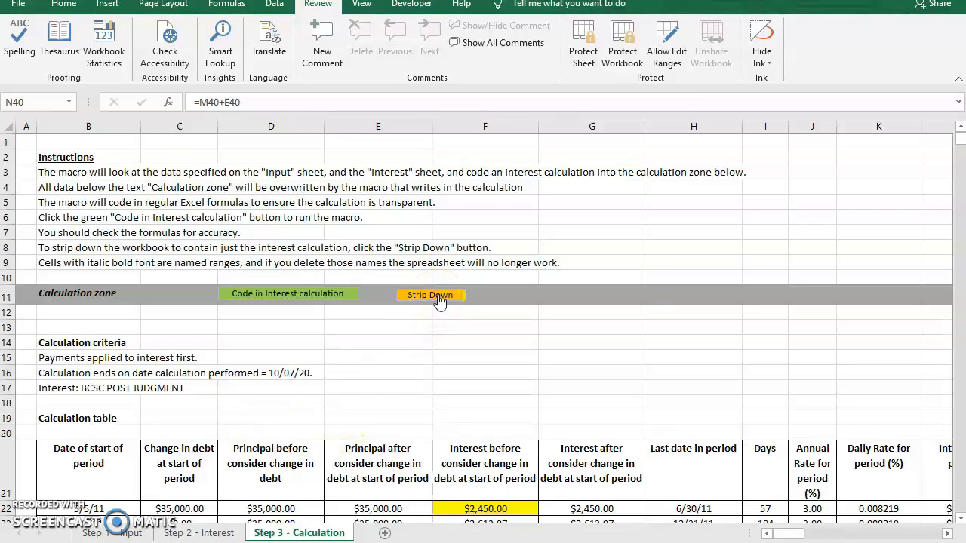
{"action": "left_click", "coordinate": [432, 295]}
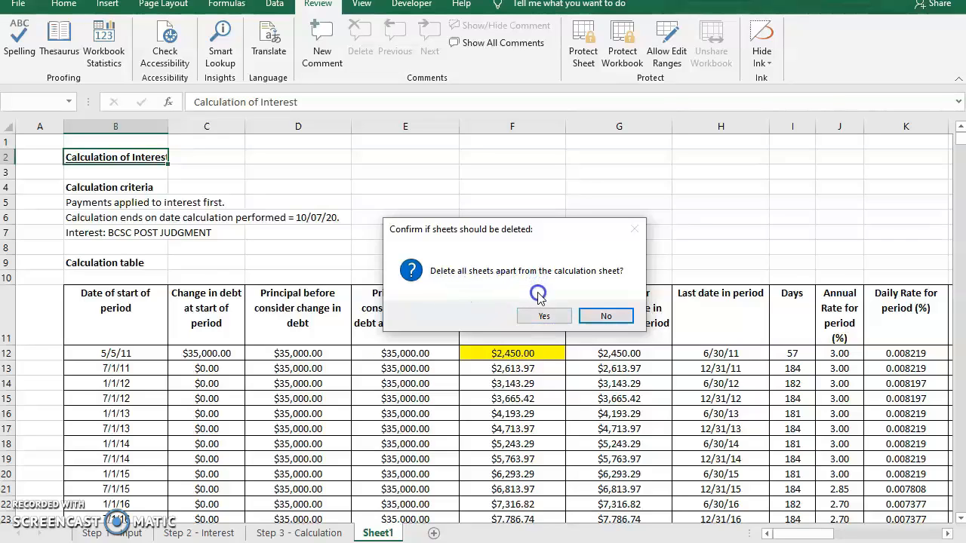
{"action": "left_click", "coordinate": [543, 316]}
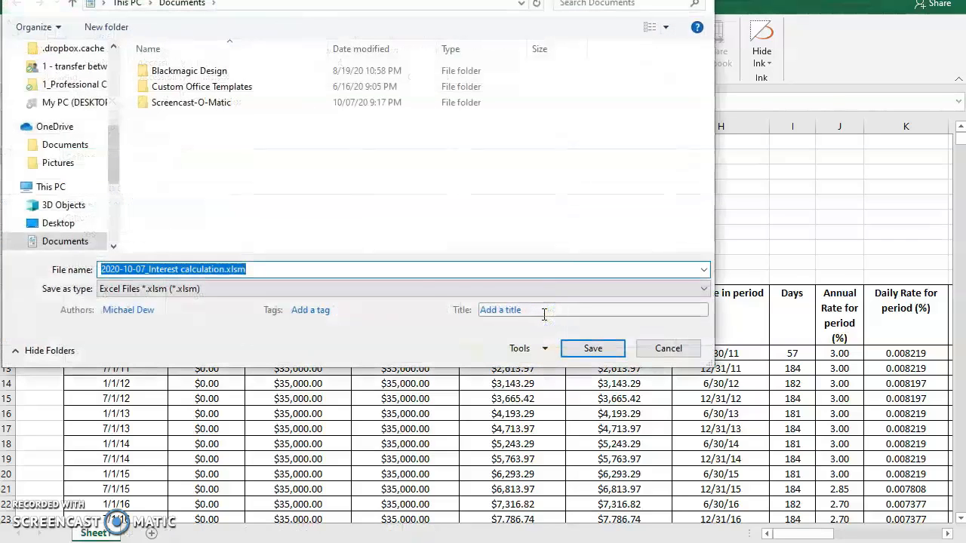
{"action": "left_click", "coordinate": [594, 345]}
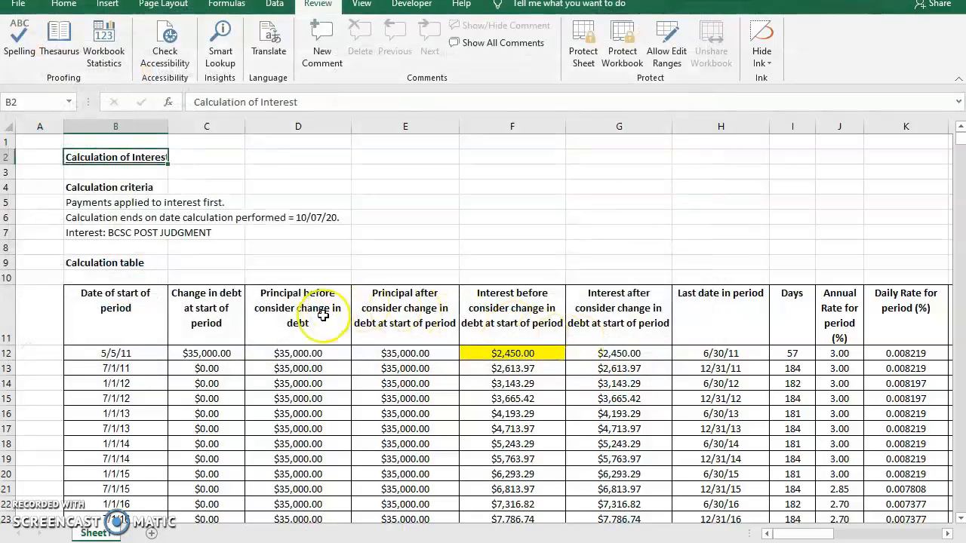
- Examine the stripped-down calculation sheet, checking the annual rate, daily rate and interest-after-change cells for fixed values or formulas
{"action": "scroll", "coordinate": [241, 442], "scroll_direction": "down", "scroll_amount": 2}
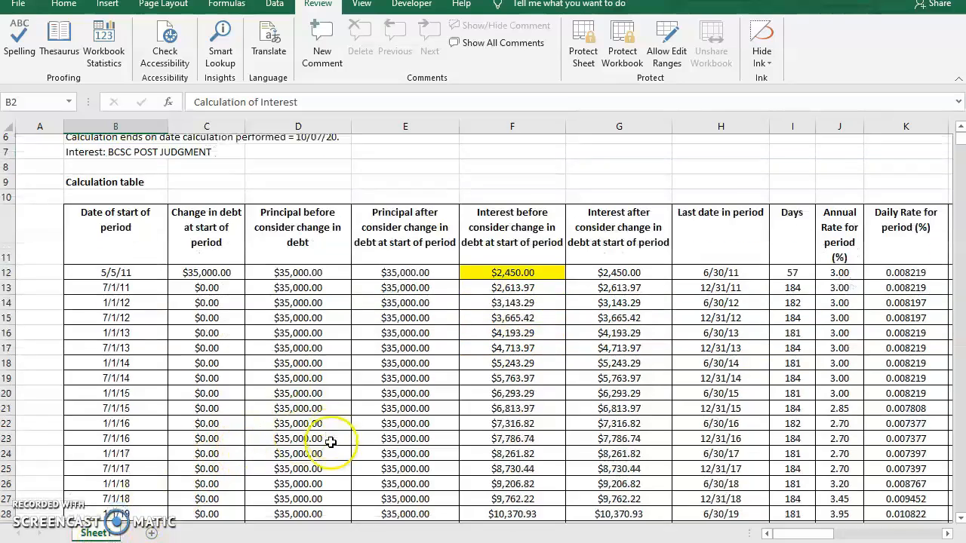
{"action": "left_click", "coordinate": [840, 265]}
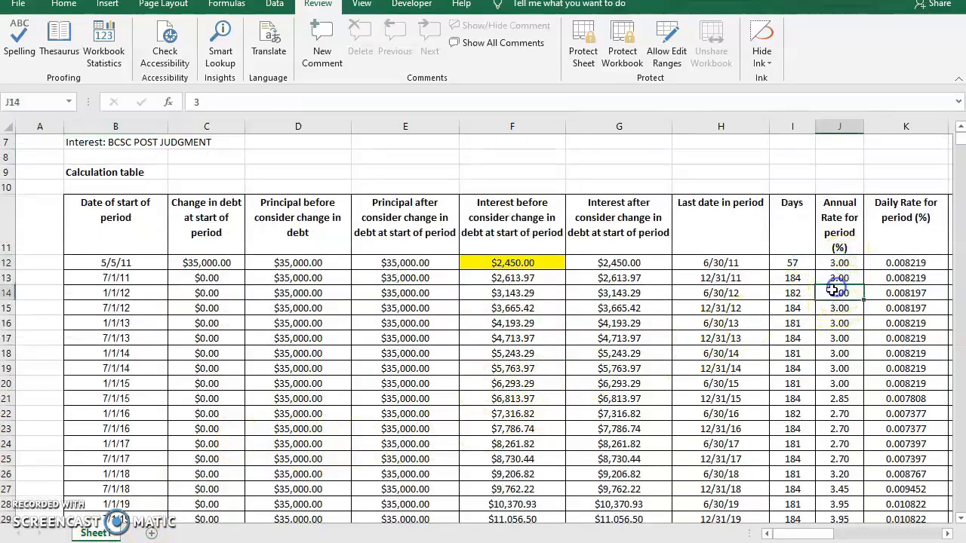
{"action": "left_click", "coordinate": [899, 294]}
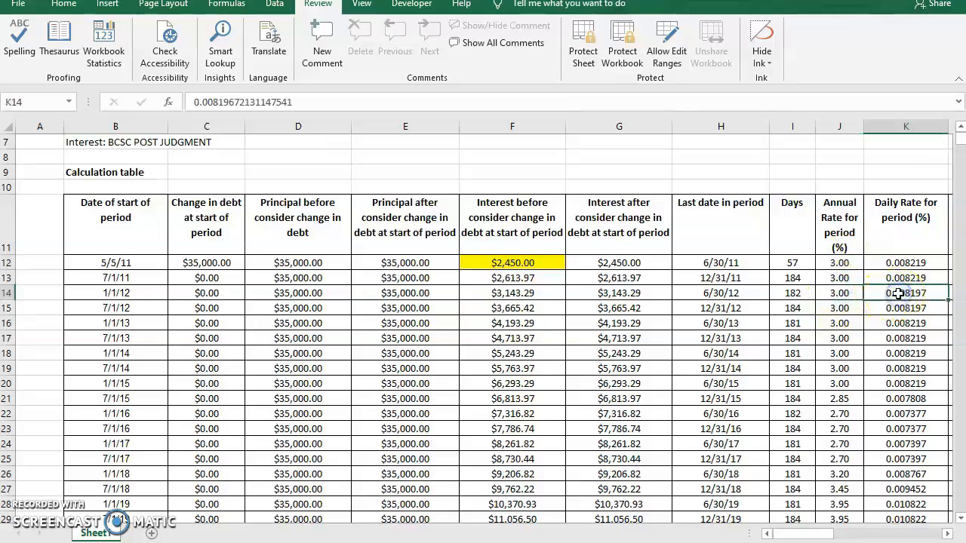
{"action": "key", "text": "Right"}
{"action": "key", "text": "Left"}
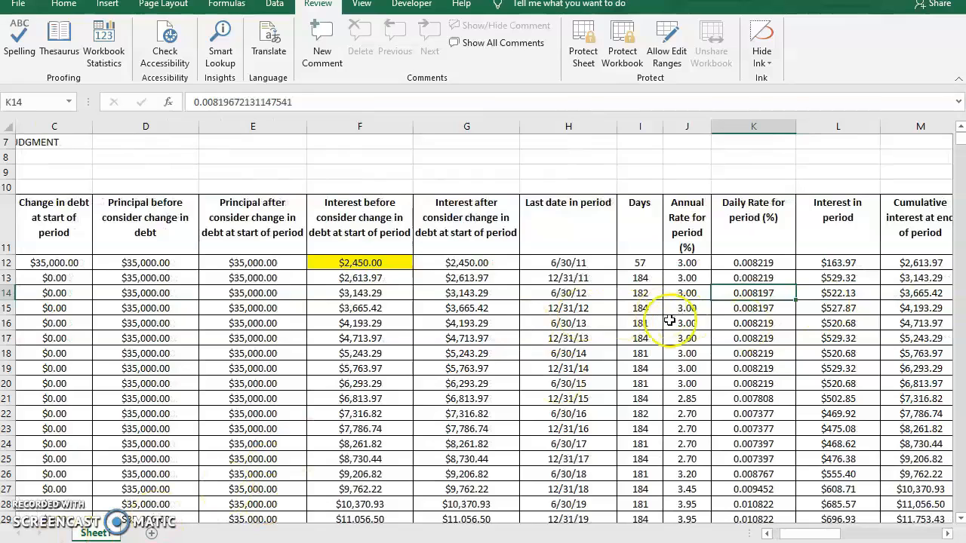
{"action": "left_click", "coordinate": [471, 324]}
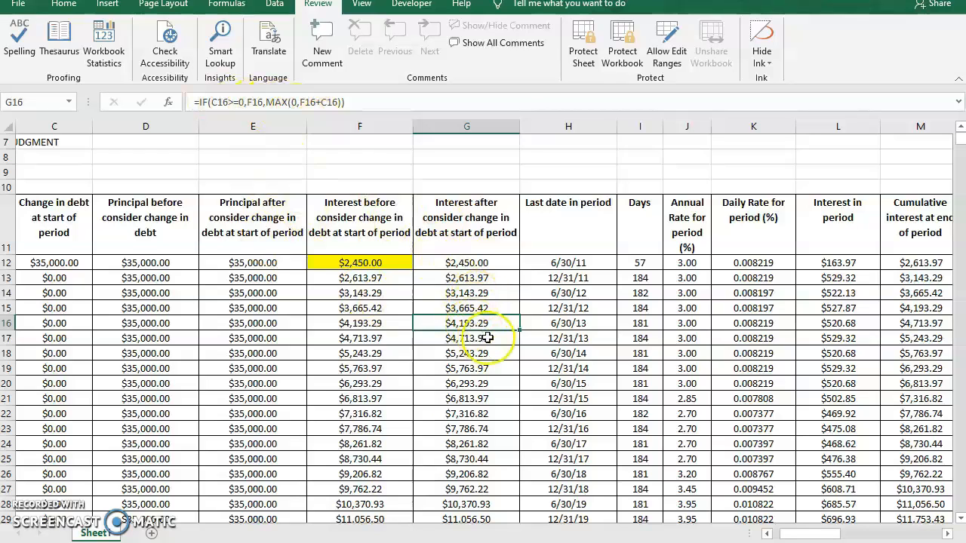
{"action": "key", "text": "Left"}
{"action": "key", "text": "Left"}
{"action": "key", "text": "Left"}
{"action": "key", "text": "Left"}
{"action": "key", "text": "Left"}
{"action": "key", "text": "Left"}
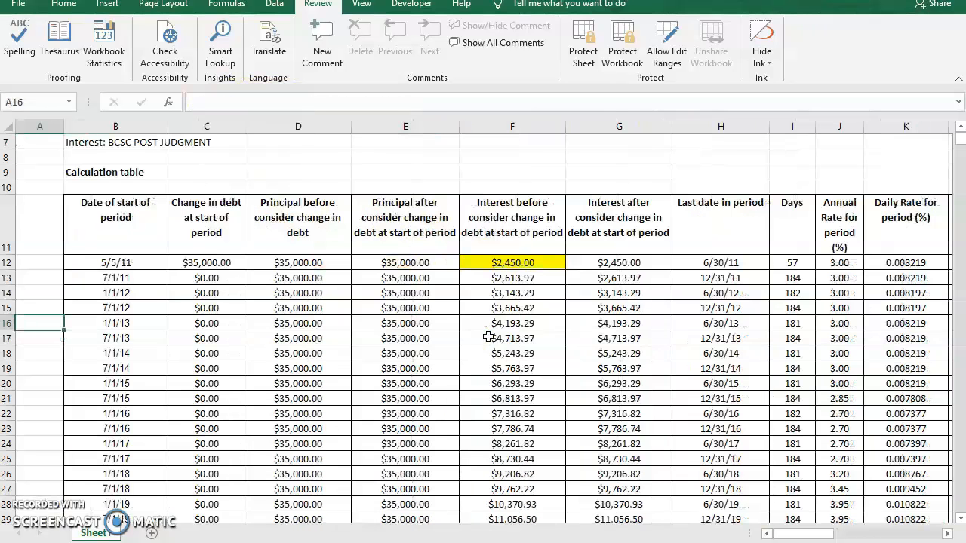
{"action": "scroll", "coordinate": [503, 328], "scroll_direction": "up", "scroll_amount": 2}
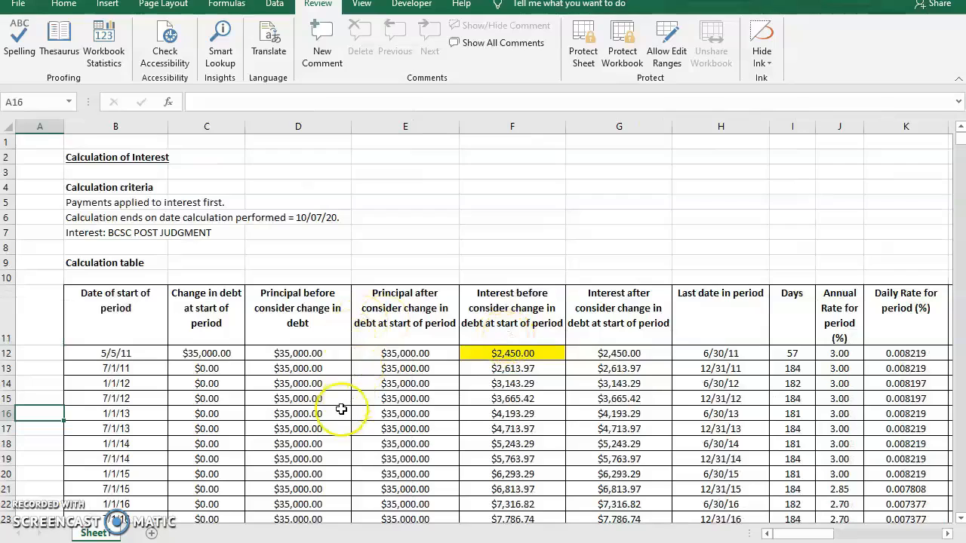